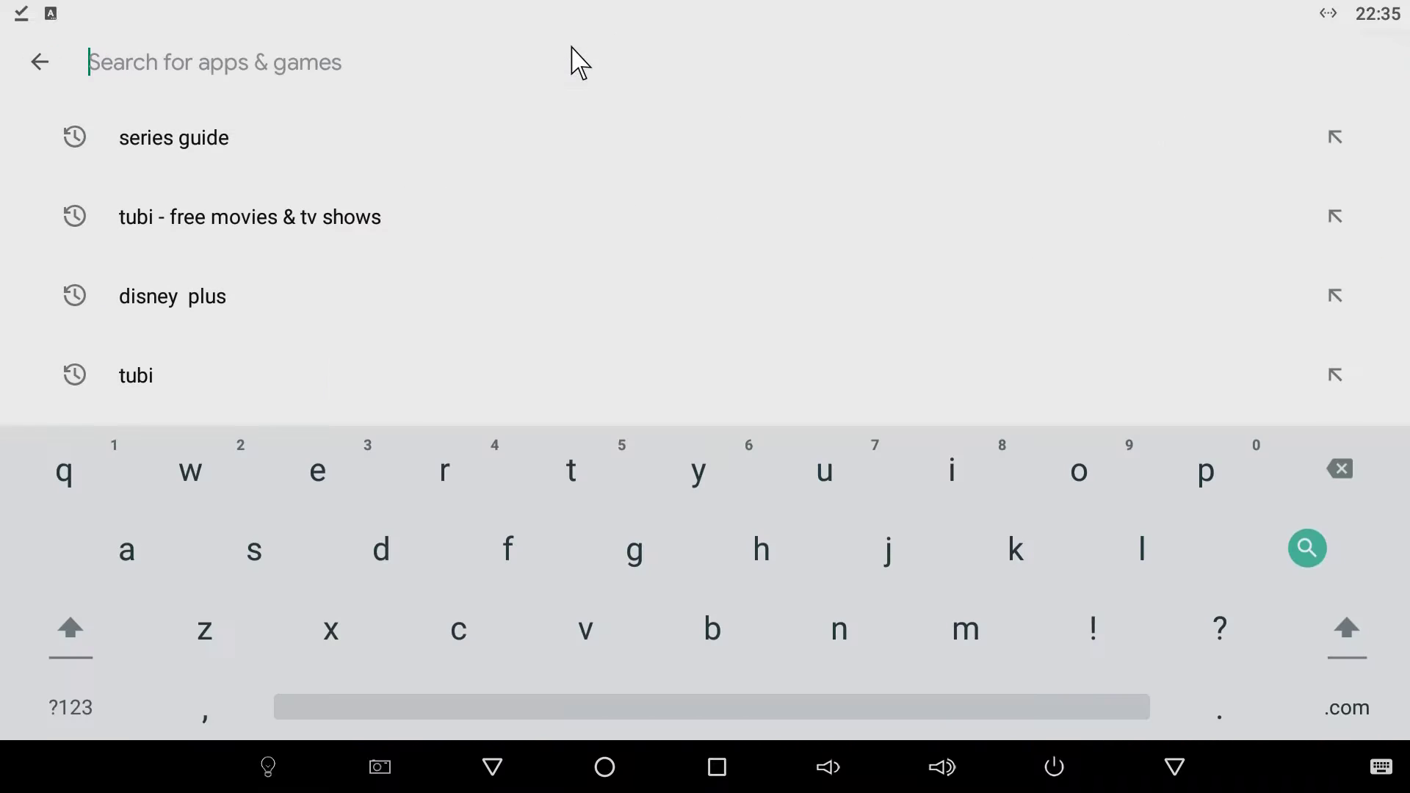
Step: Search the Play Store for 'netflix' and browse the results, which show only similar apps
{"action": "type", "text": "netflix"}
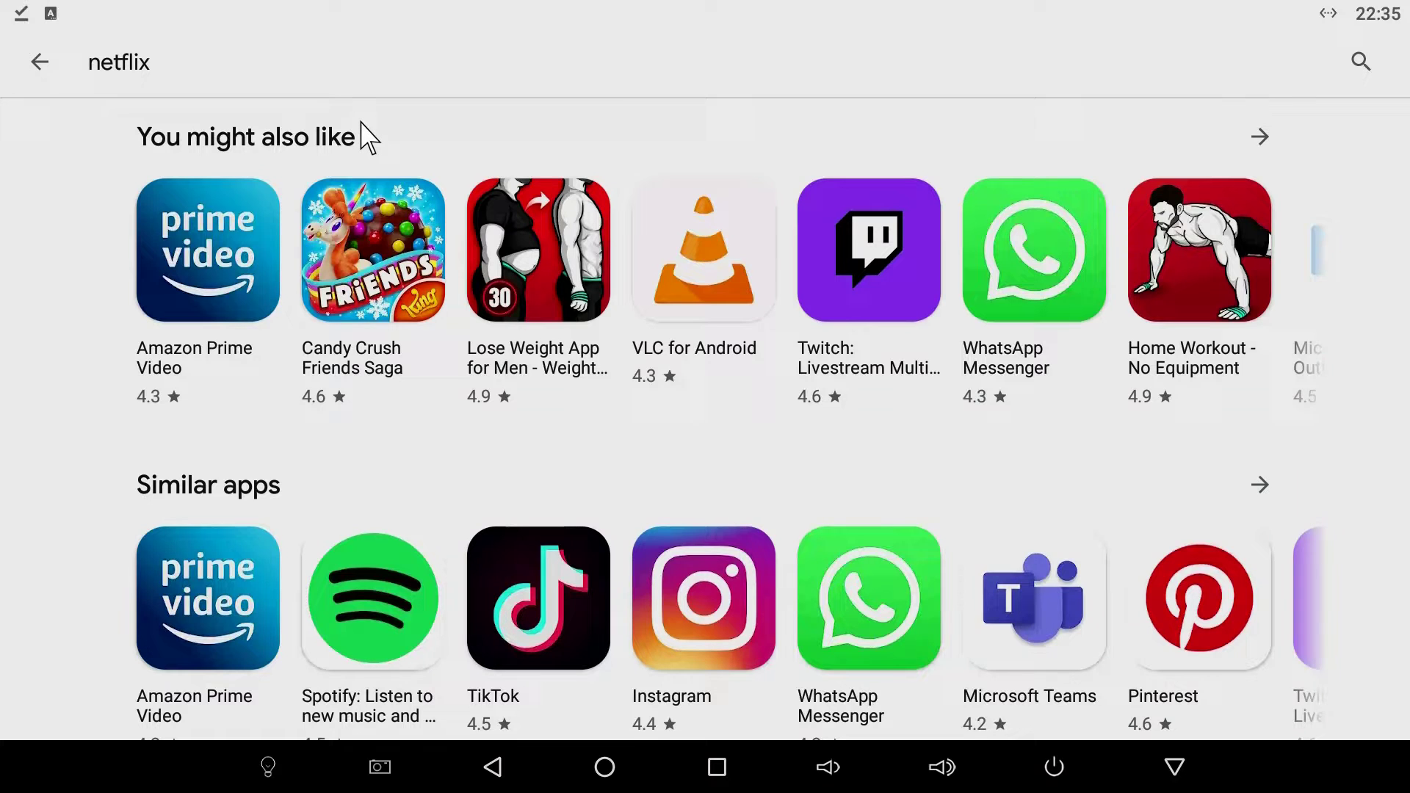
{"action": "scroll", "coordinate": [369, 138], "scroll_direction": "down", "scroll_amount": 10}
{"action": "scroll", "coordinate": [370, 137], "scroll_direction": "up", "scroll_amount": 8}
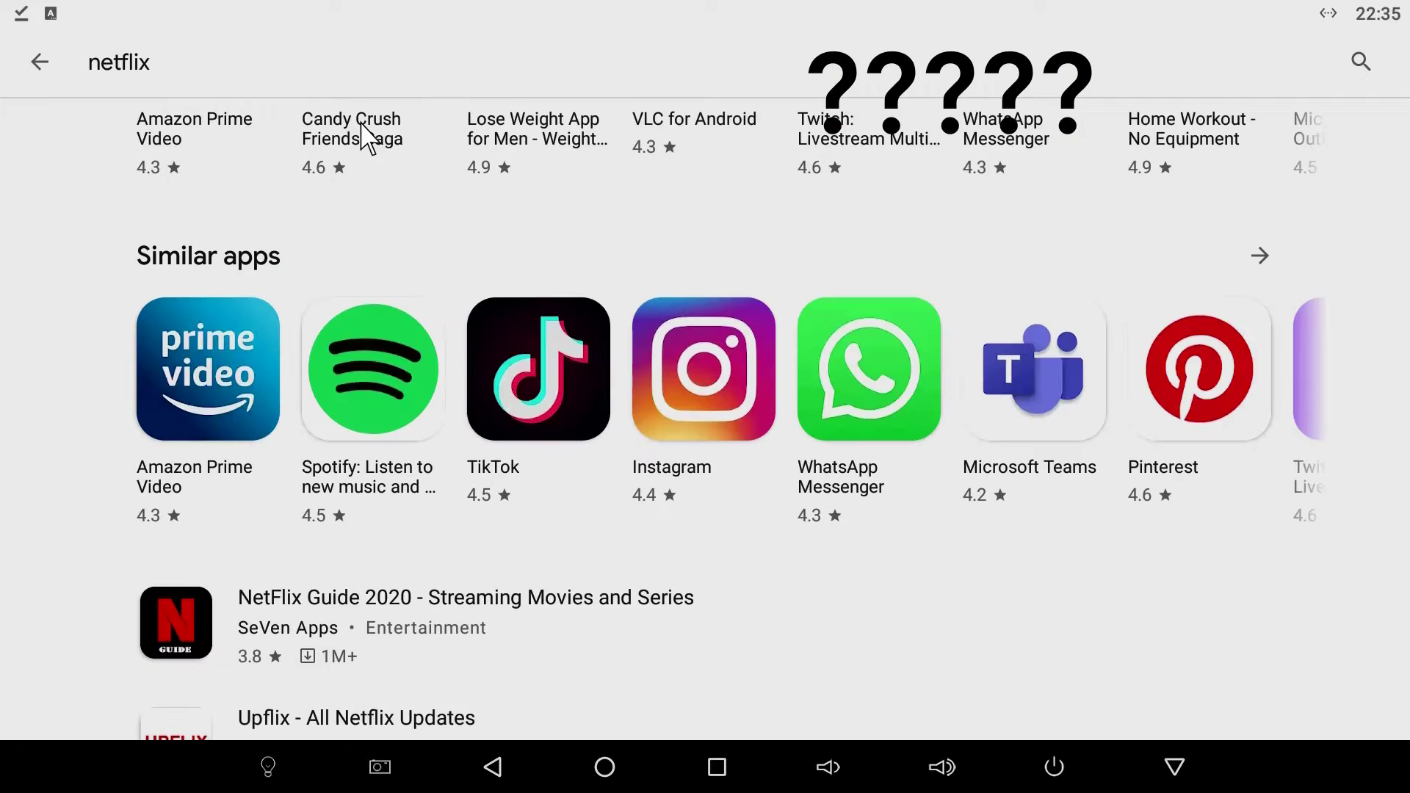
{"action": "scroll", "coordinate": [362, 137], "scroll_direction": "up", "scroll_amount": 3}
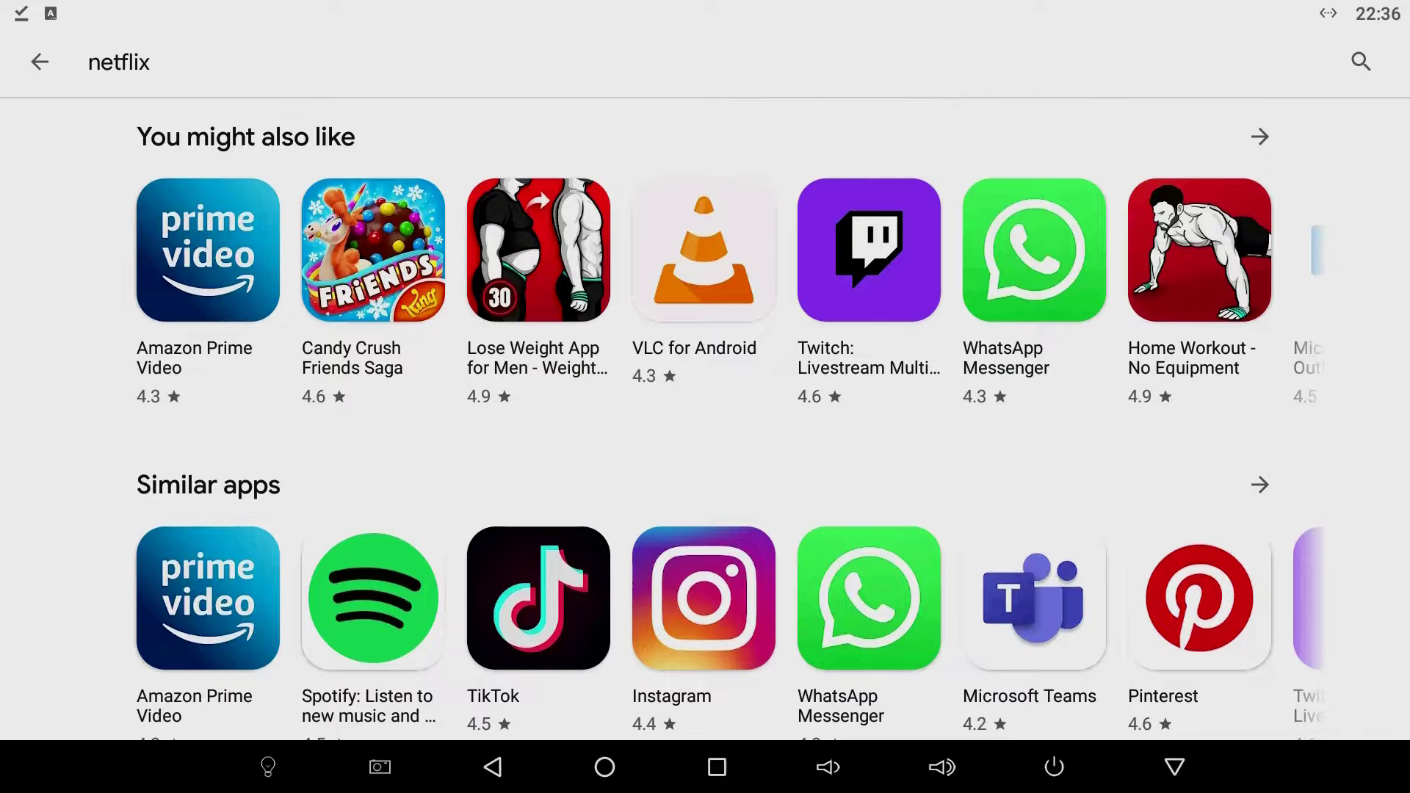
{"action": "left_click_drag", "start_coordinate": [645, 235], "coordinate": [479, 275]}
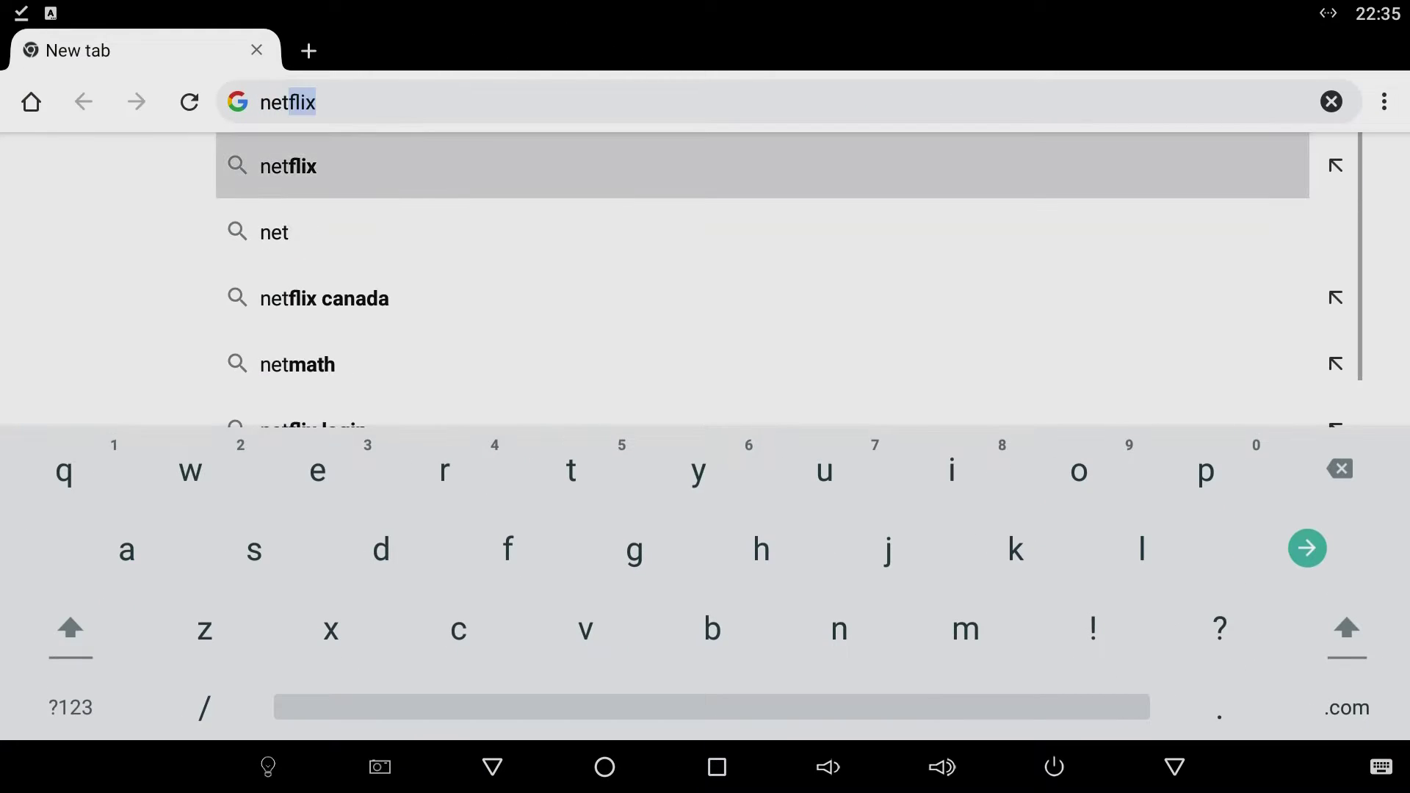
Step: Search the web for 'netflix install' and open Netflix's Google Play result
{"action": "left_click", "coordinate": [346, 116]}
{"action": "type", "text": "i"}
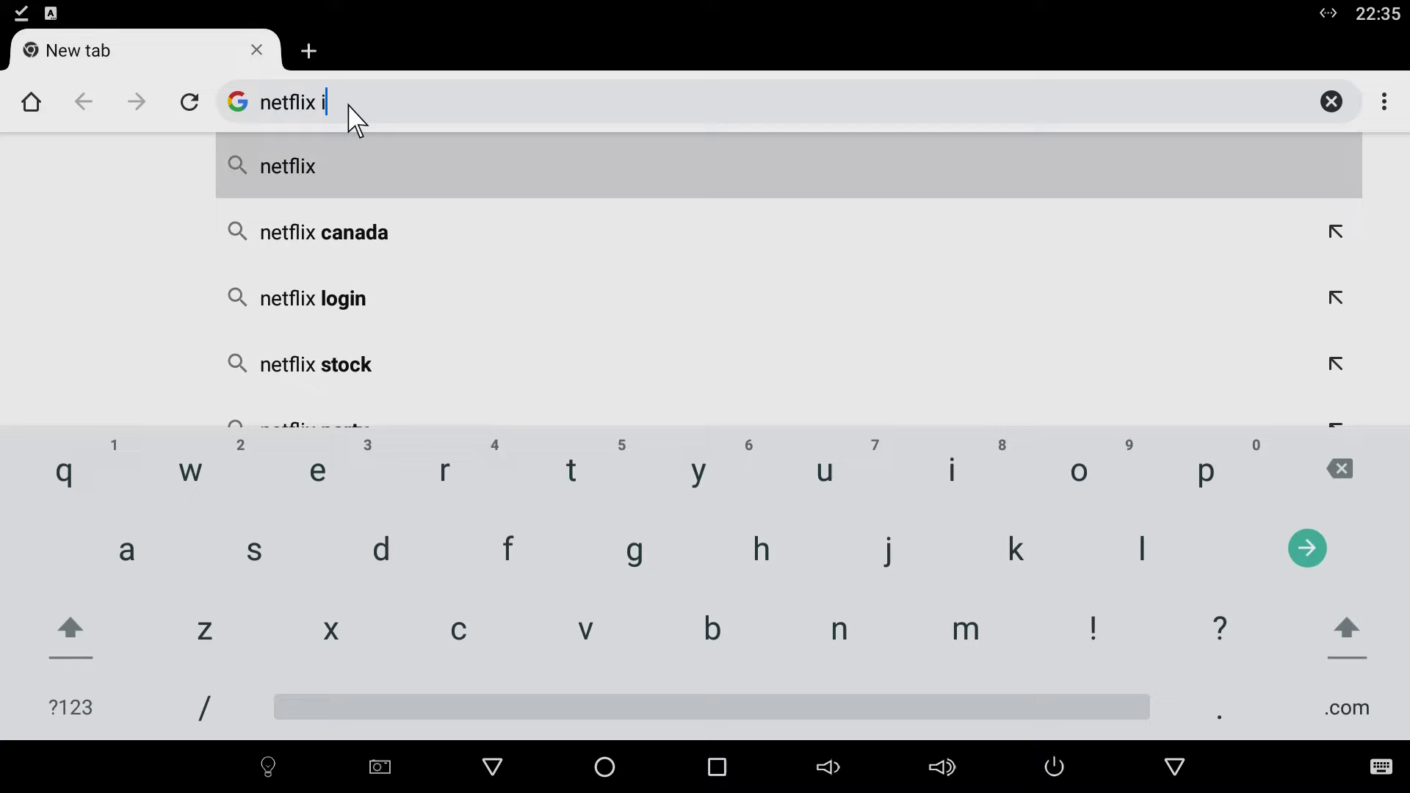
{"action": "type", "text": "nstall"}
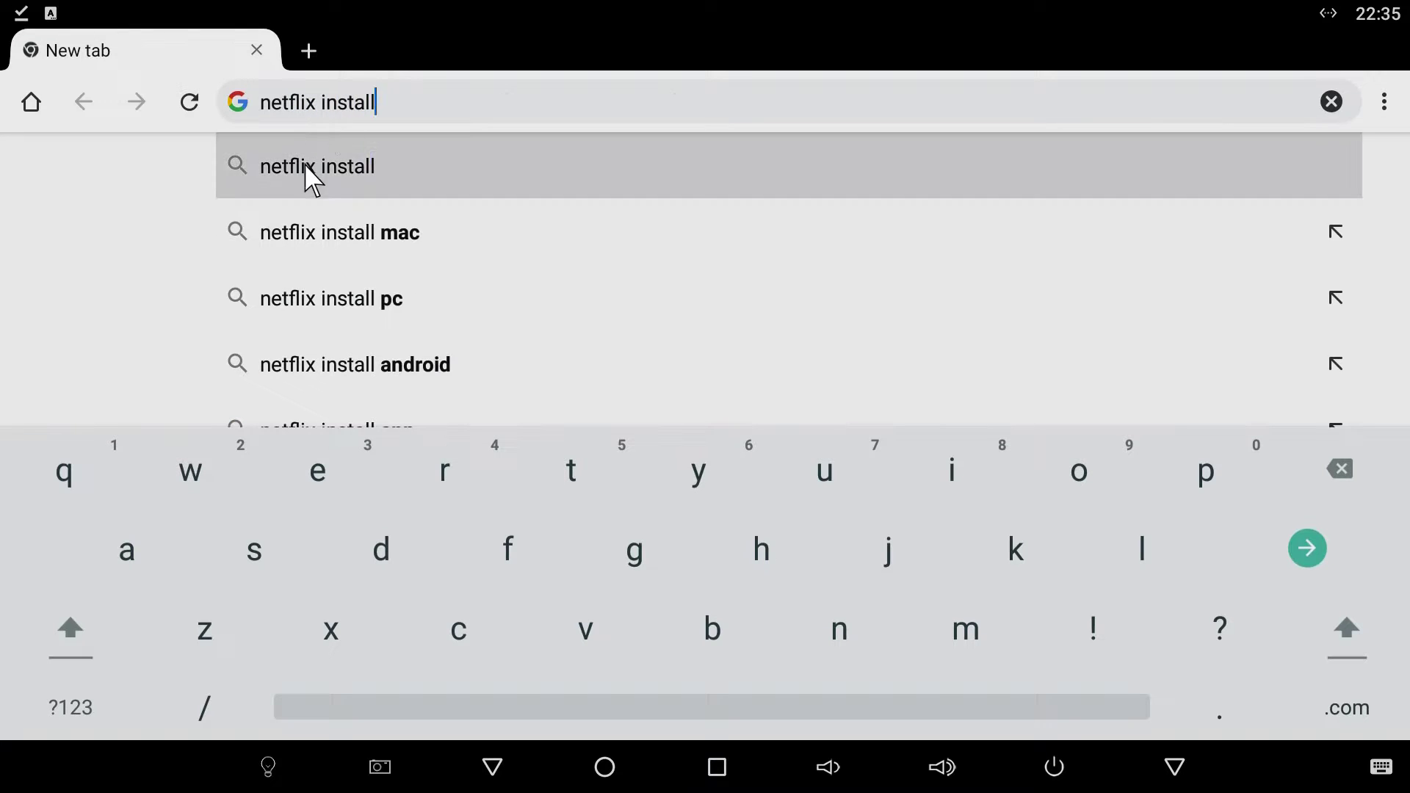
{"action": "left_click", "coordinate": [314, 180]}
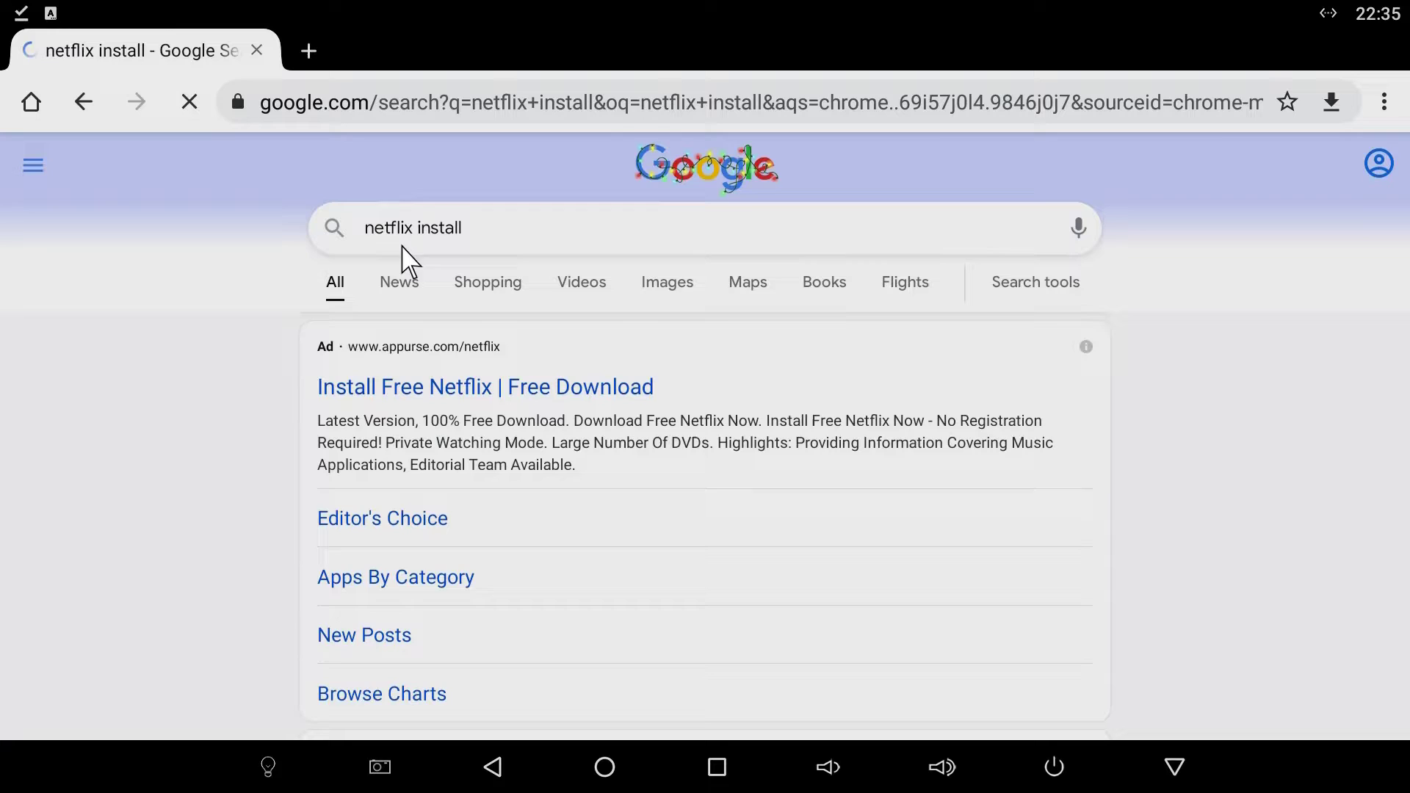
{"action": "scroll", "coordinate": [451, 367], "scroll_direction": "down", "scroll_amount": 3}
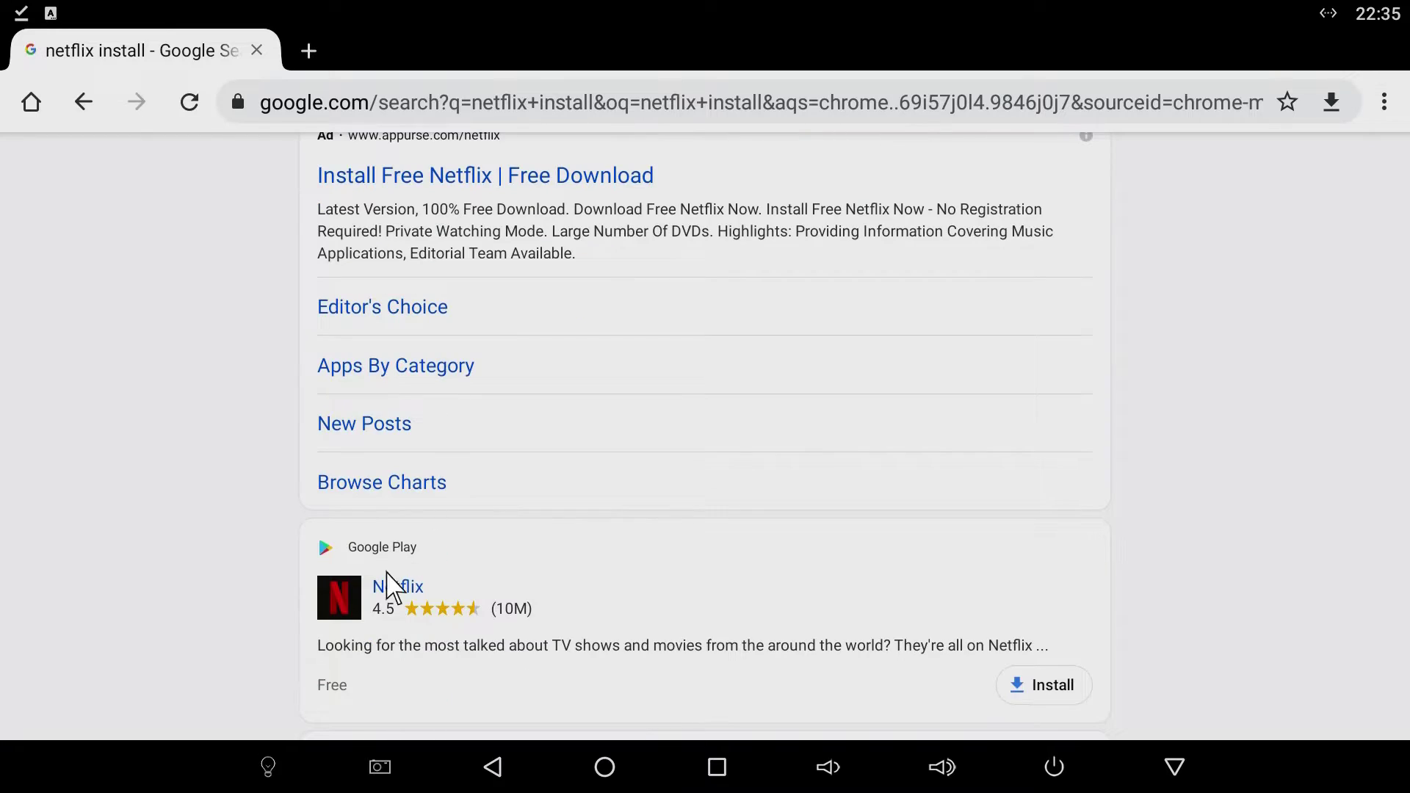
{"action": "left_click", "coordinate": [386, 590]}
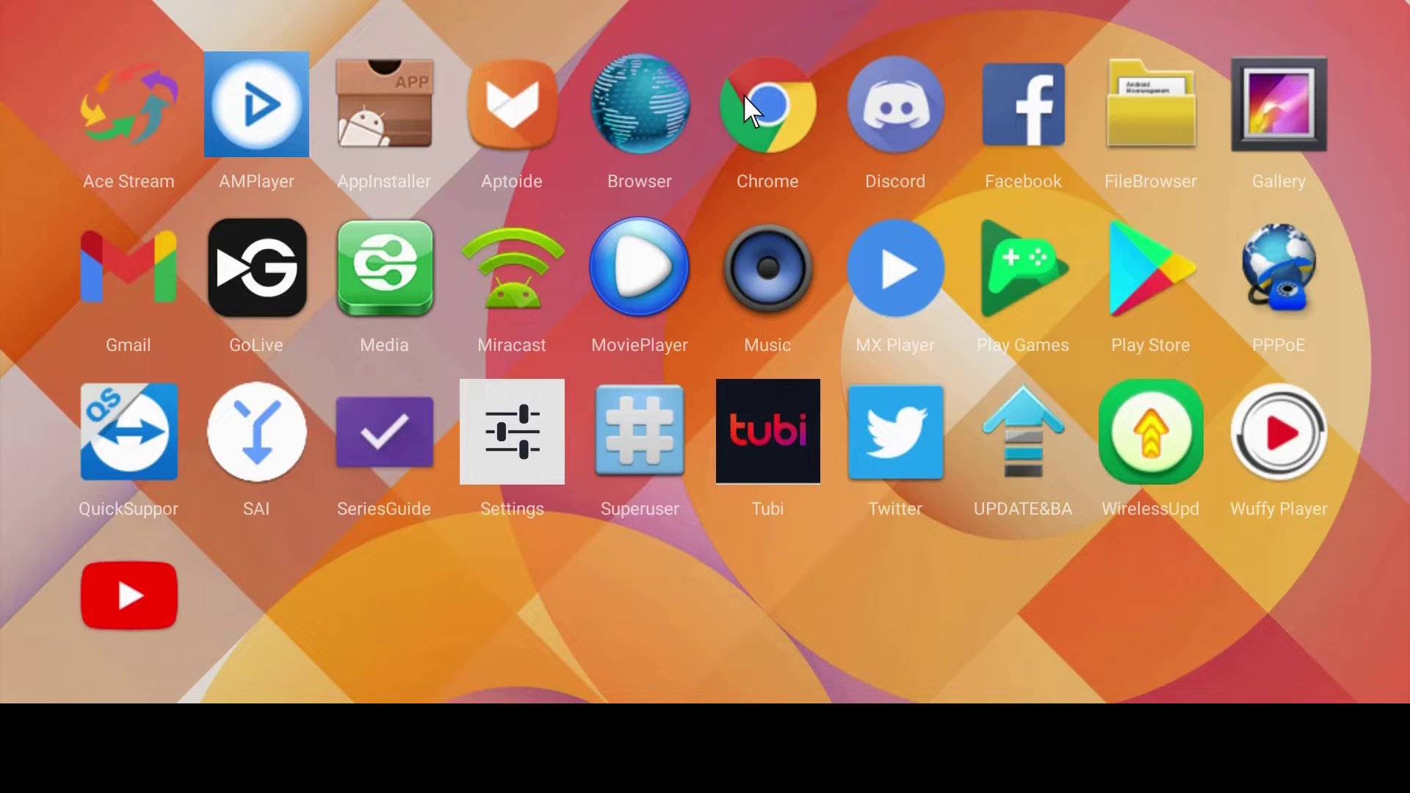
Step: Launch Chrome and load upgrades.montrealandroidtv.com
{"action": "left_click", "coordinate": [783, 94]}
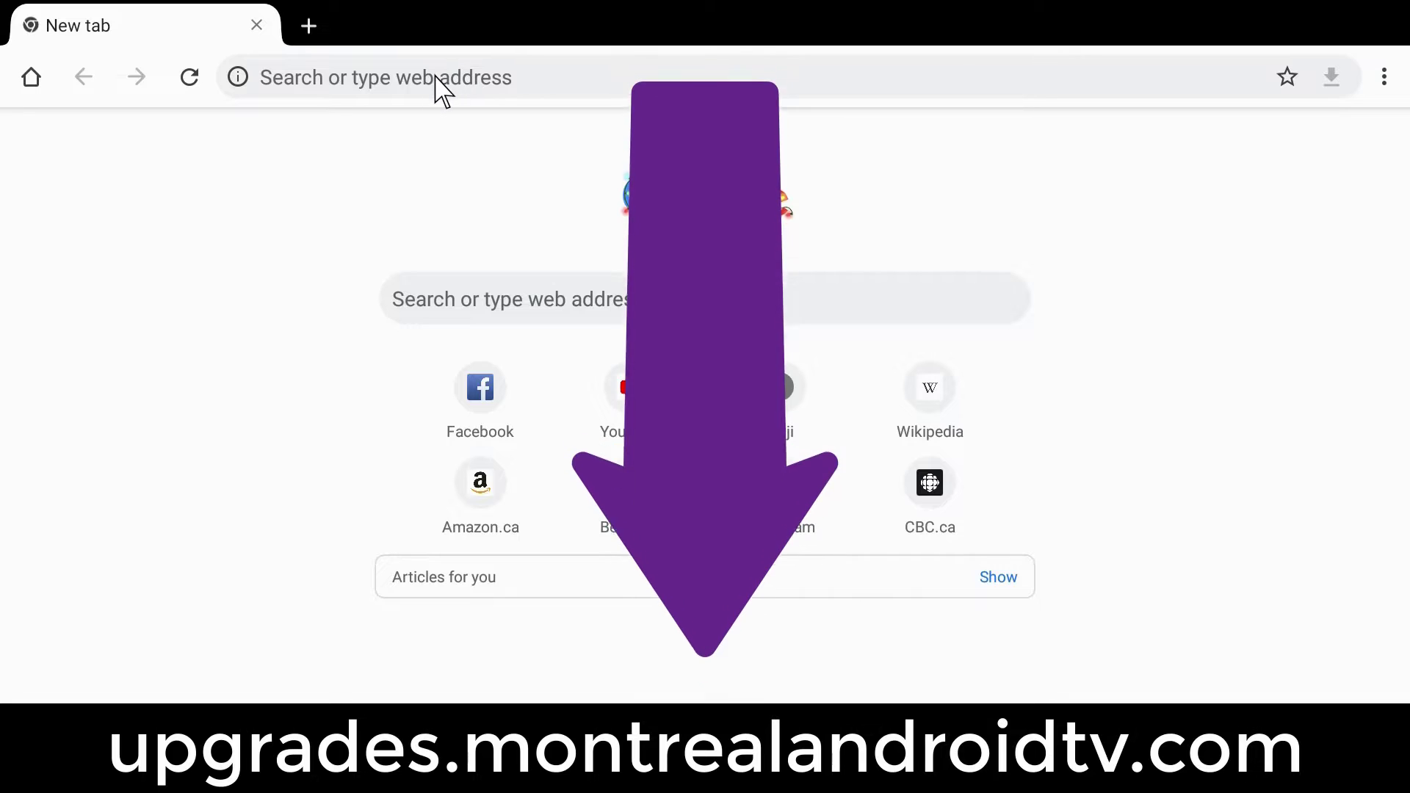
{"action": "left_click", "coordinate": [435, 75]}
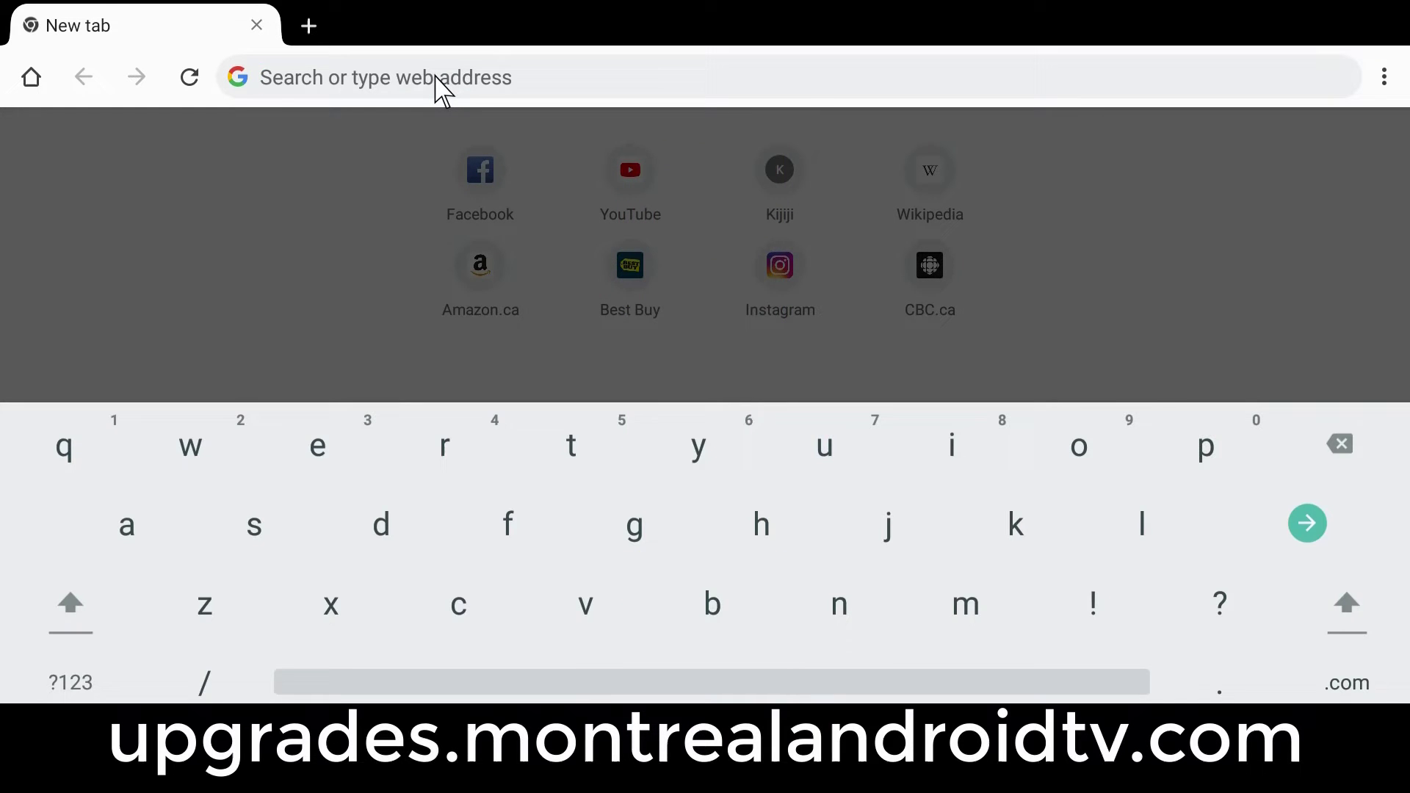
{"action": "type", "text": "up"}
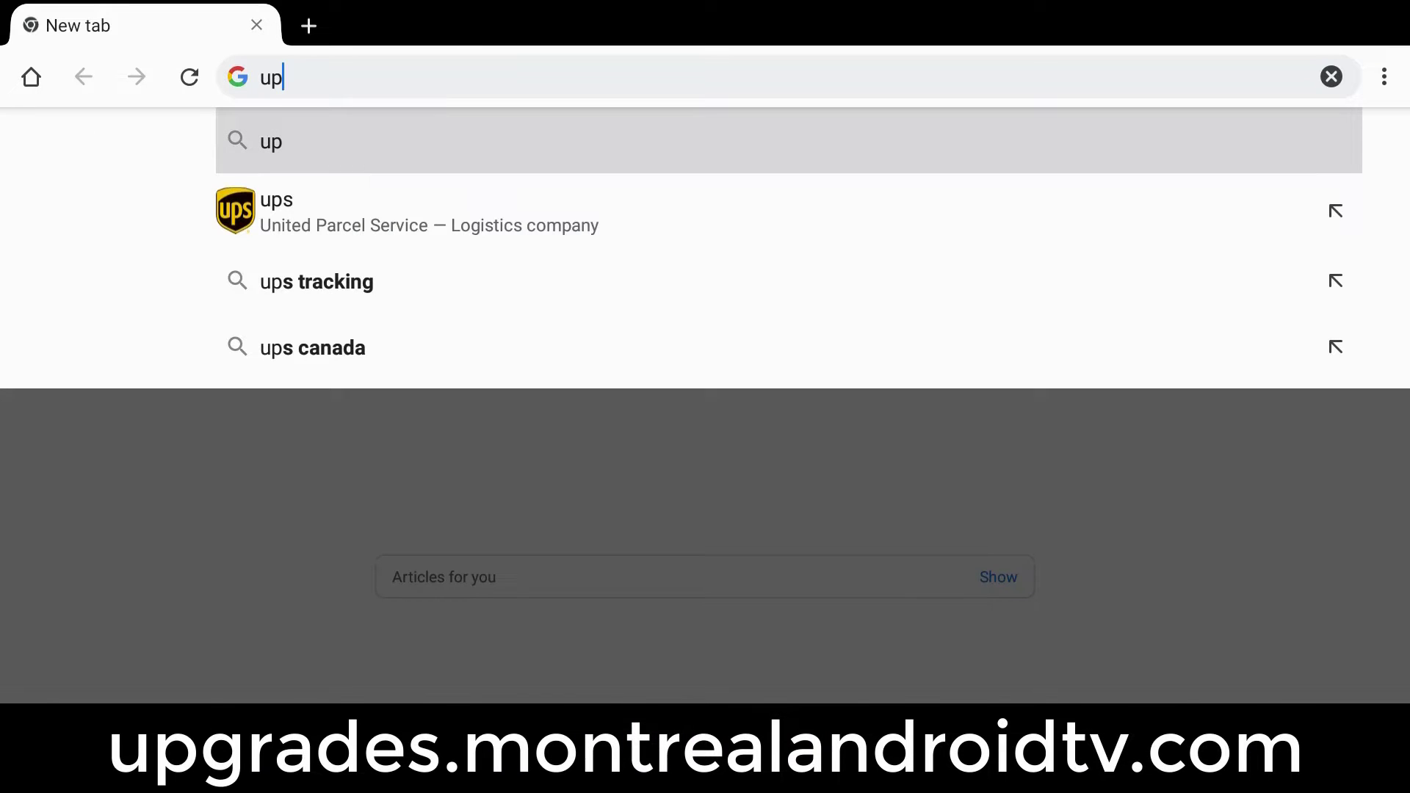
{"action": "type", "text": "gra"}
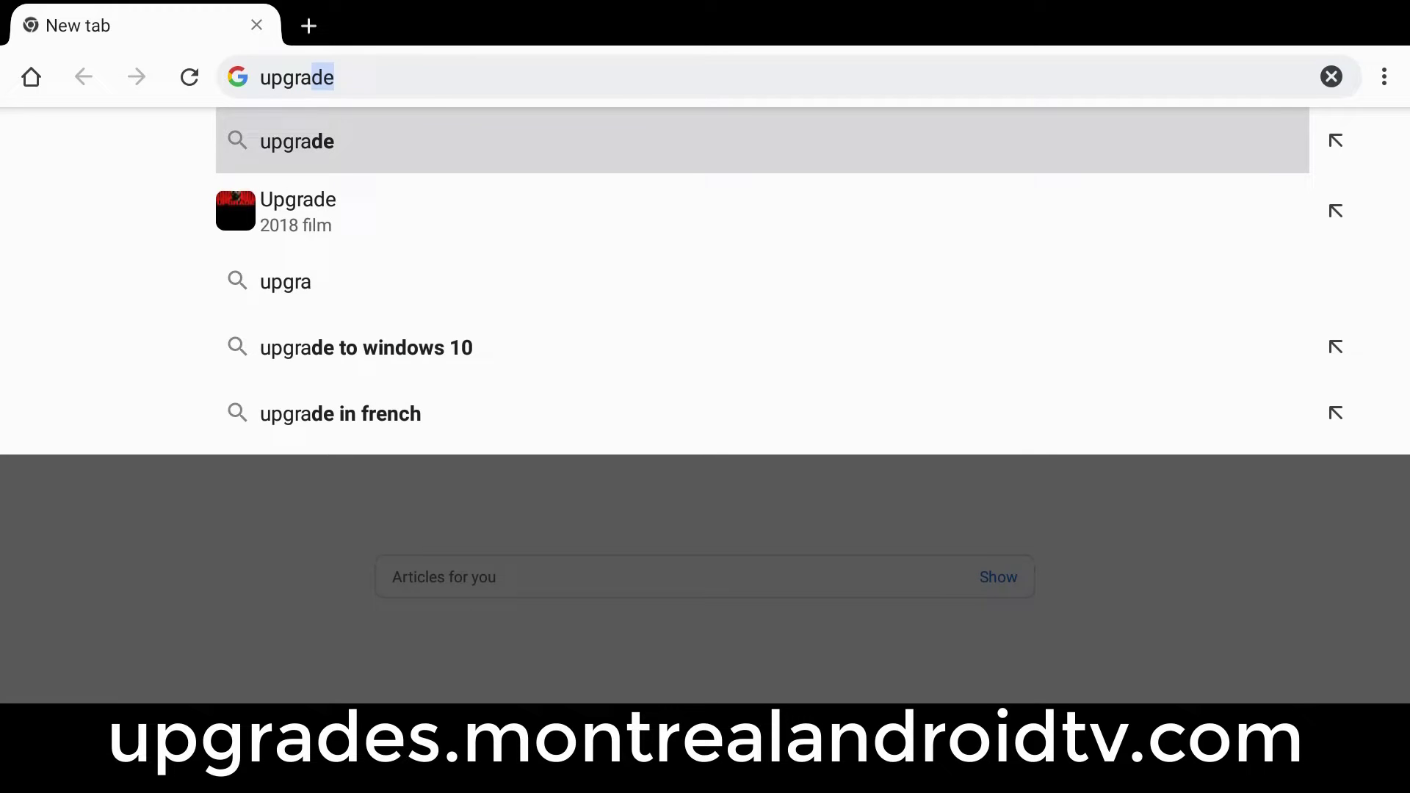
{"action": "type", "text": "des."}
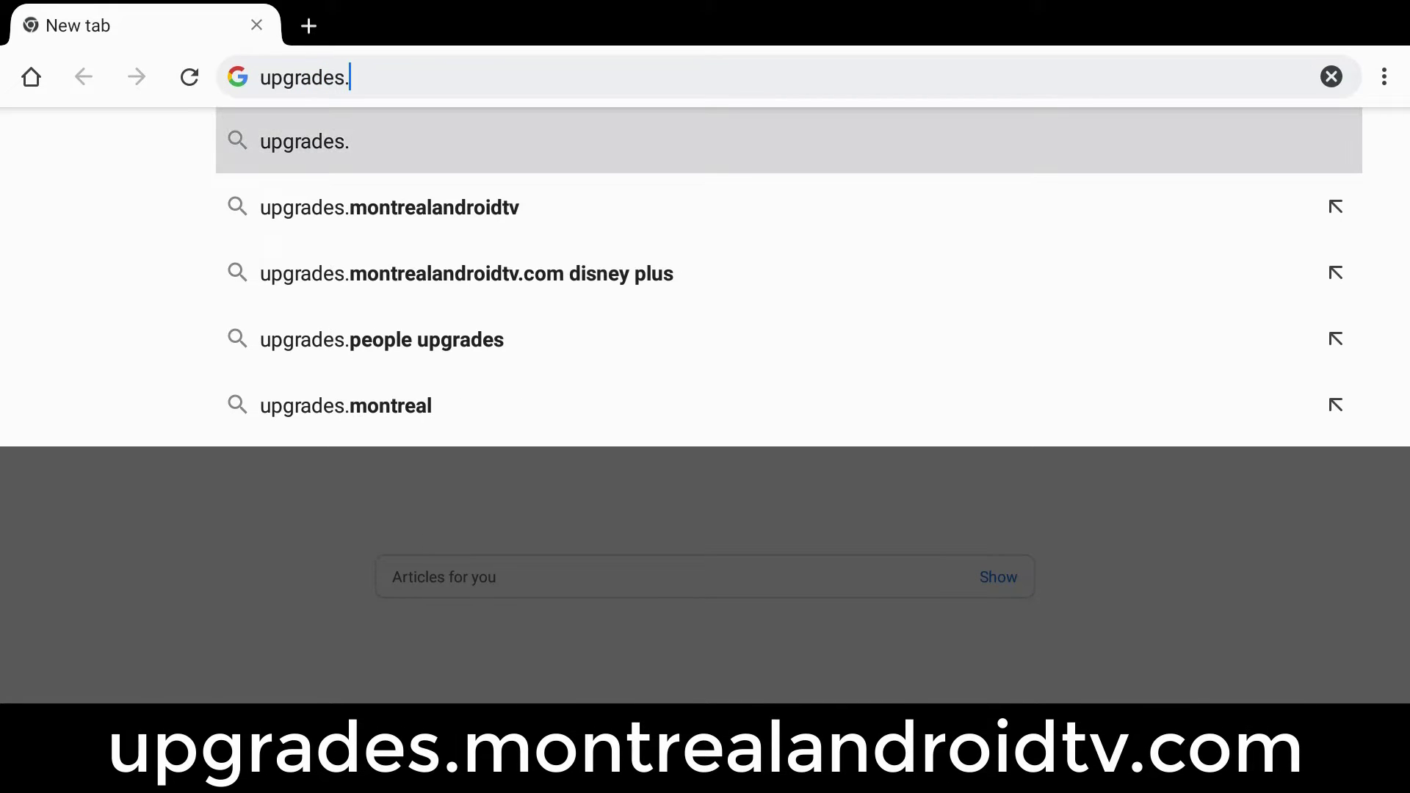
{"action": "type", "text": "mo"}
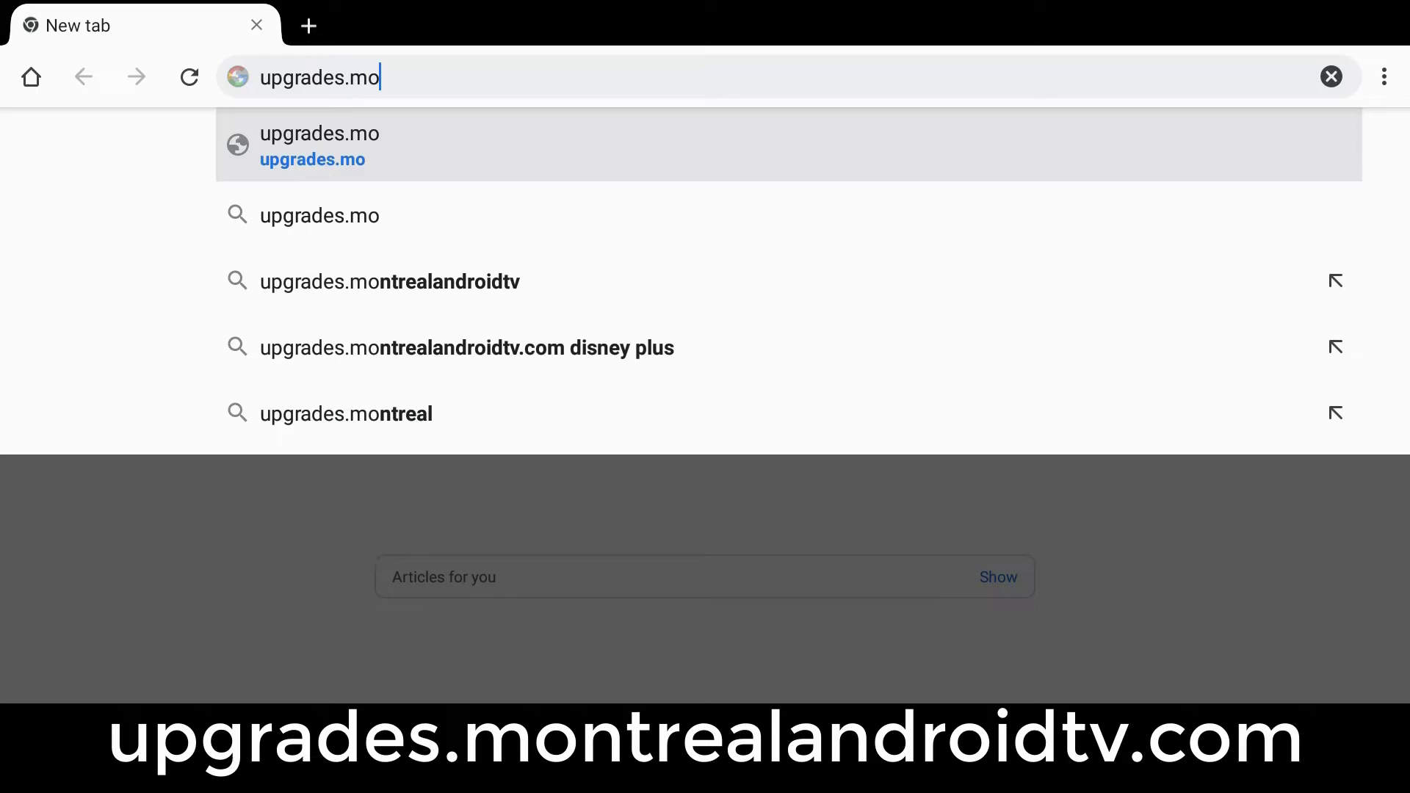
{"action": "type", "text": "ntreal"}
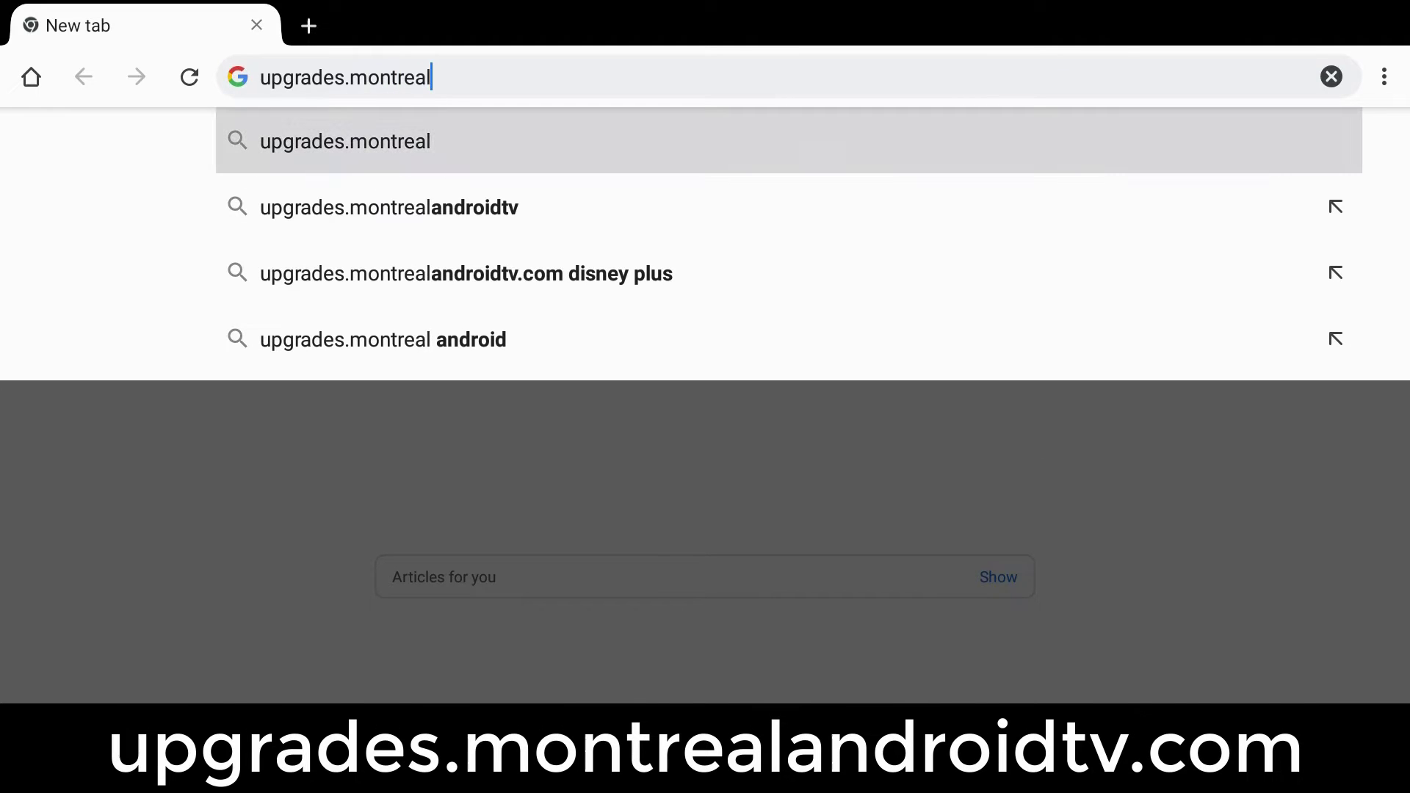
{"action": "type", "text": "and"}
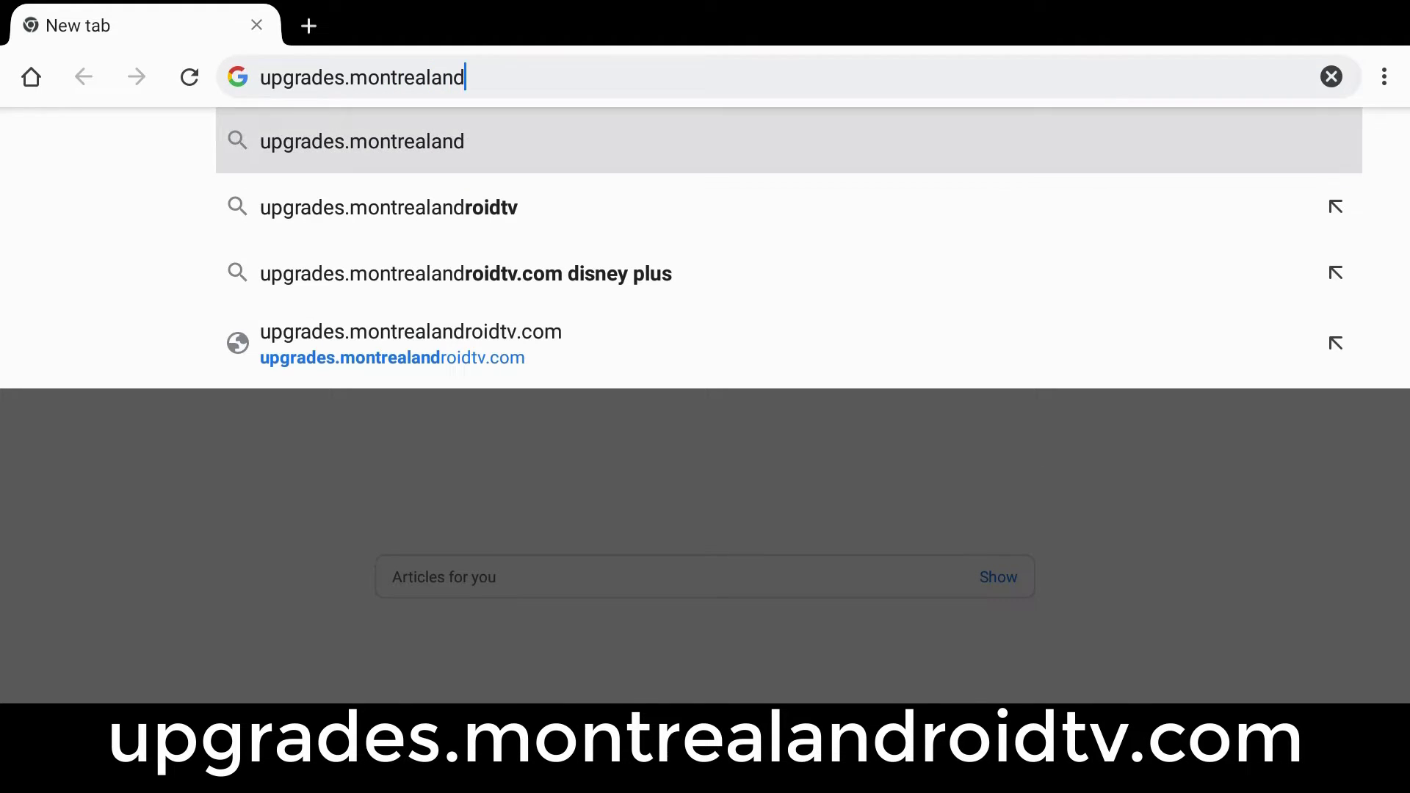
{"action": "type", "text": "roidtv.com"}
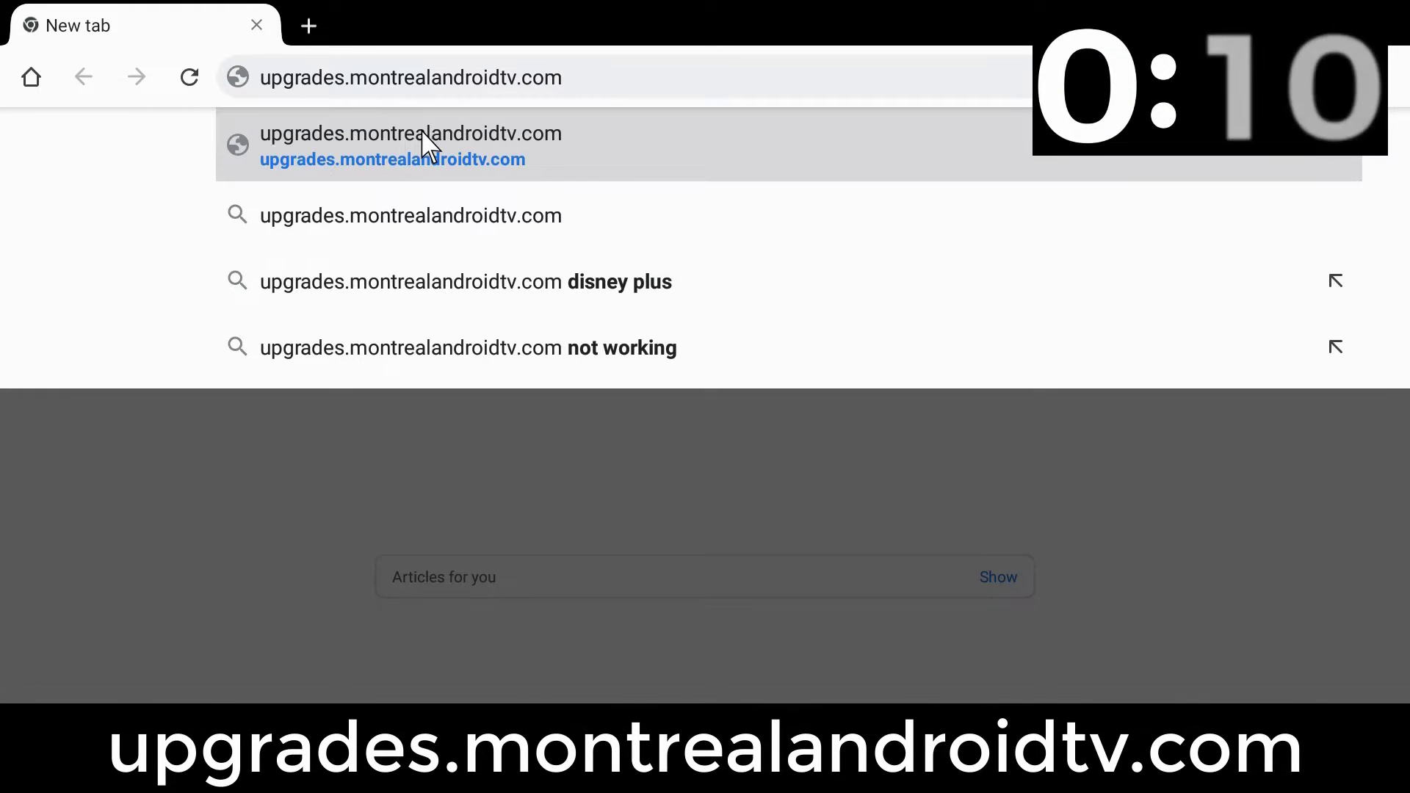
{"action": "left_click", "coordinate": [430, 147]}
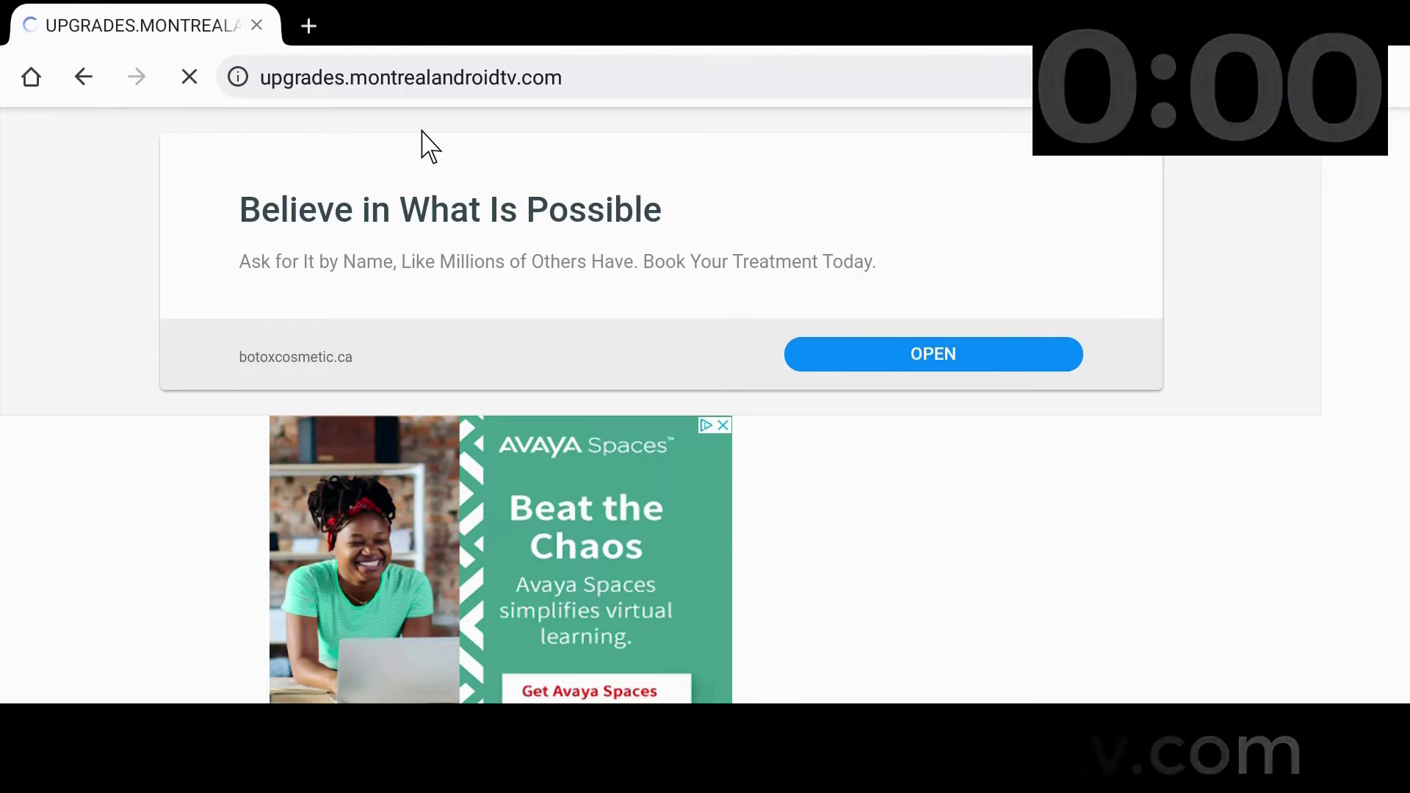
Step: Scroll down and follow GO TO REPO to the site's repository index
{"action": "scroll", "coordinate": [404, 166], "scroll_direction": "down", "scroll_amount": 7}
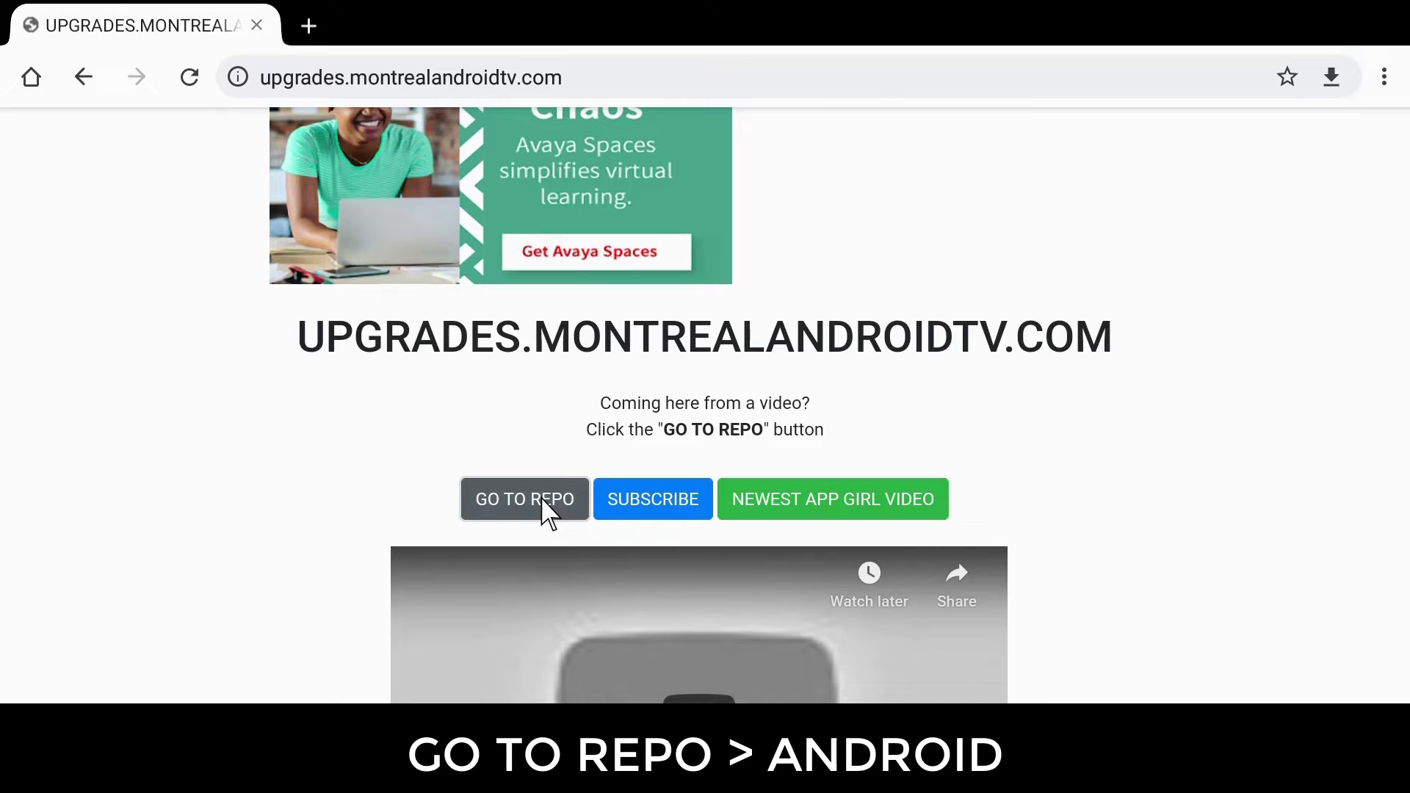
{"action": "left_click", "coordinate": [547, 507]}
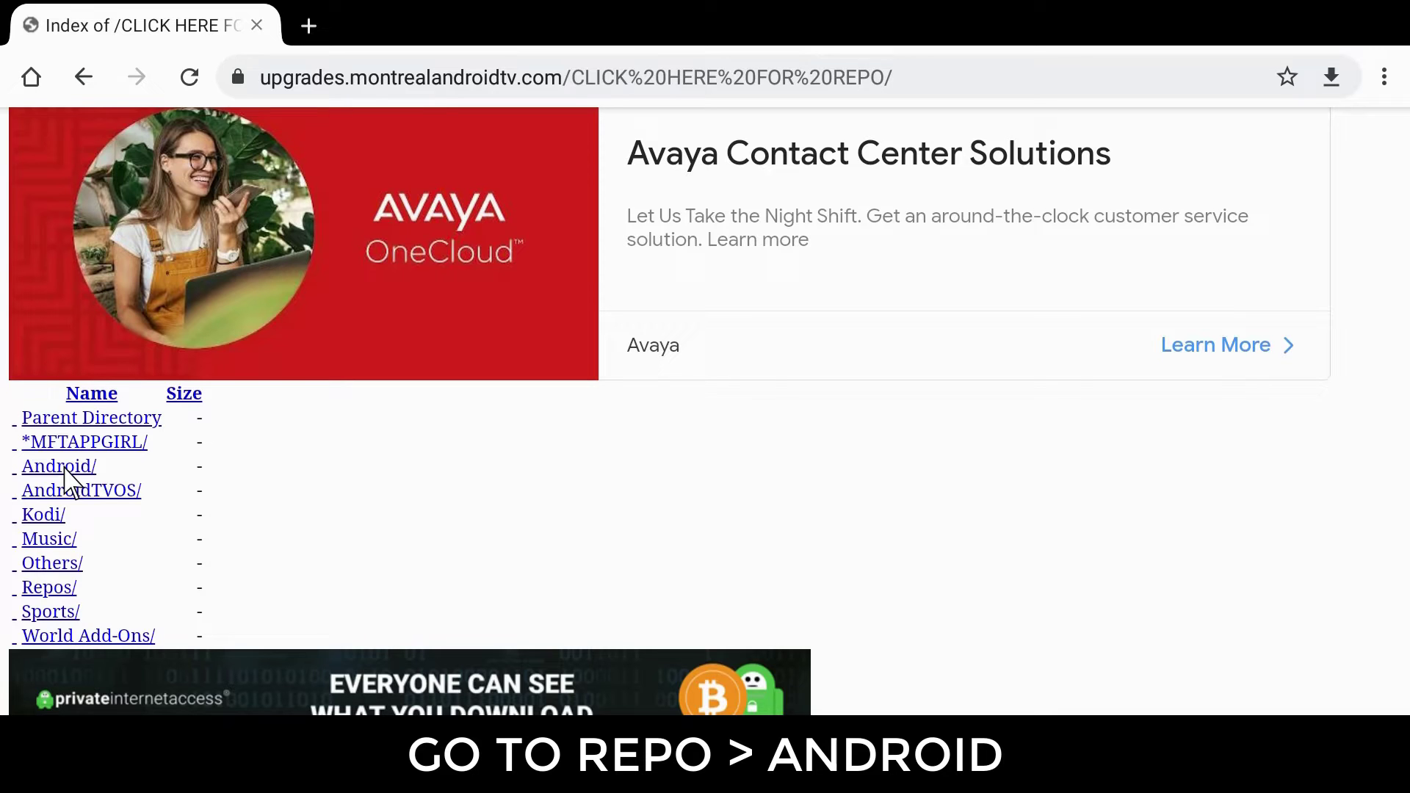
Step: Open the Android/ folder and scroll down to Netflix1.apk, Netflix2.apk and Netflix3.apk
{"action": "left_click", "coordinate": [64, 467]}
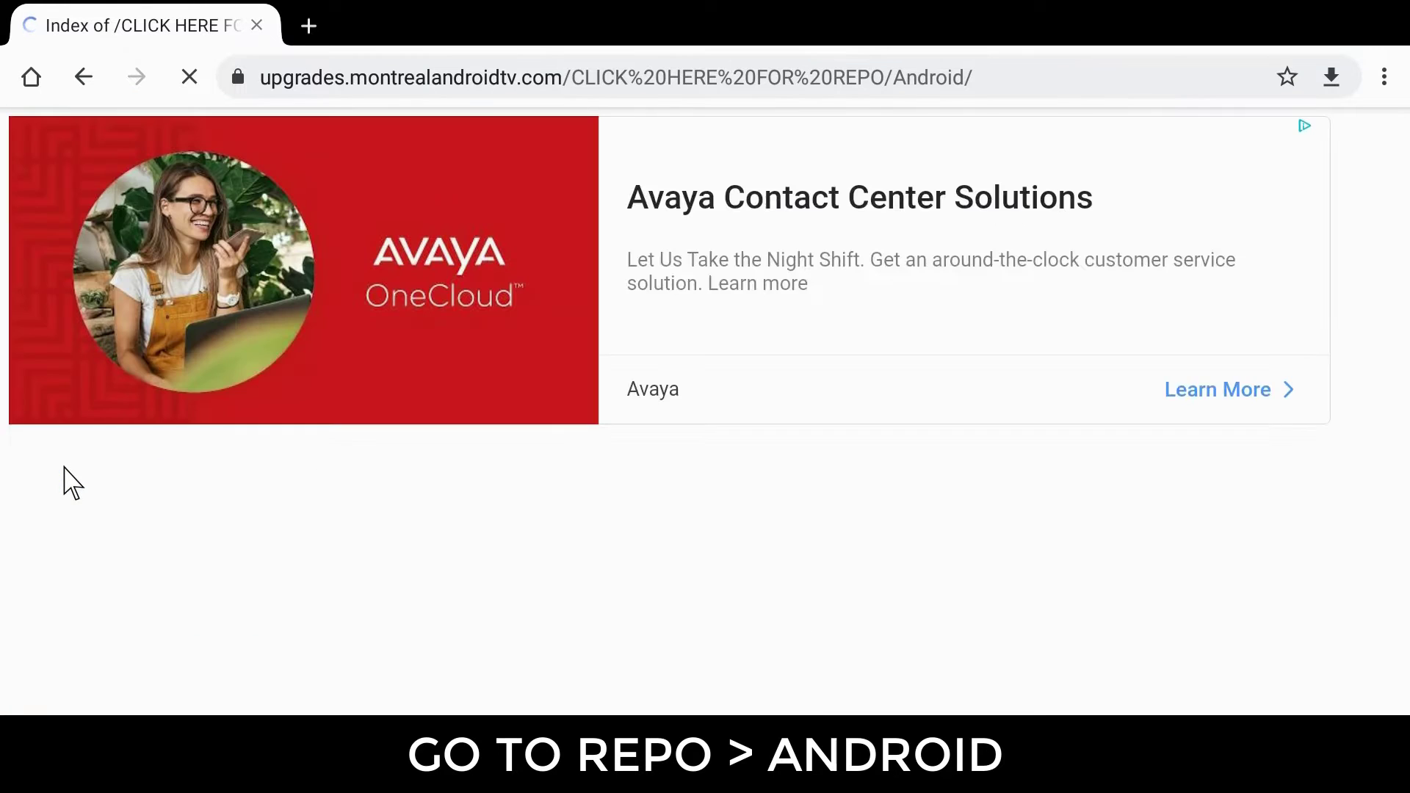
{"action": "scroll", "coordinate": [64, 467], "scroll_direction": "down", "scroll_amount": 4}
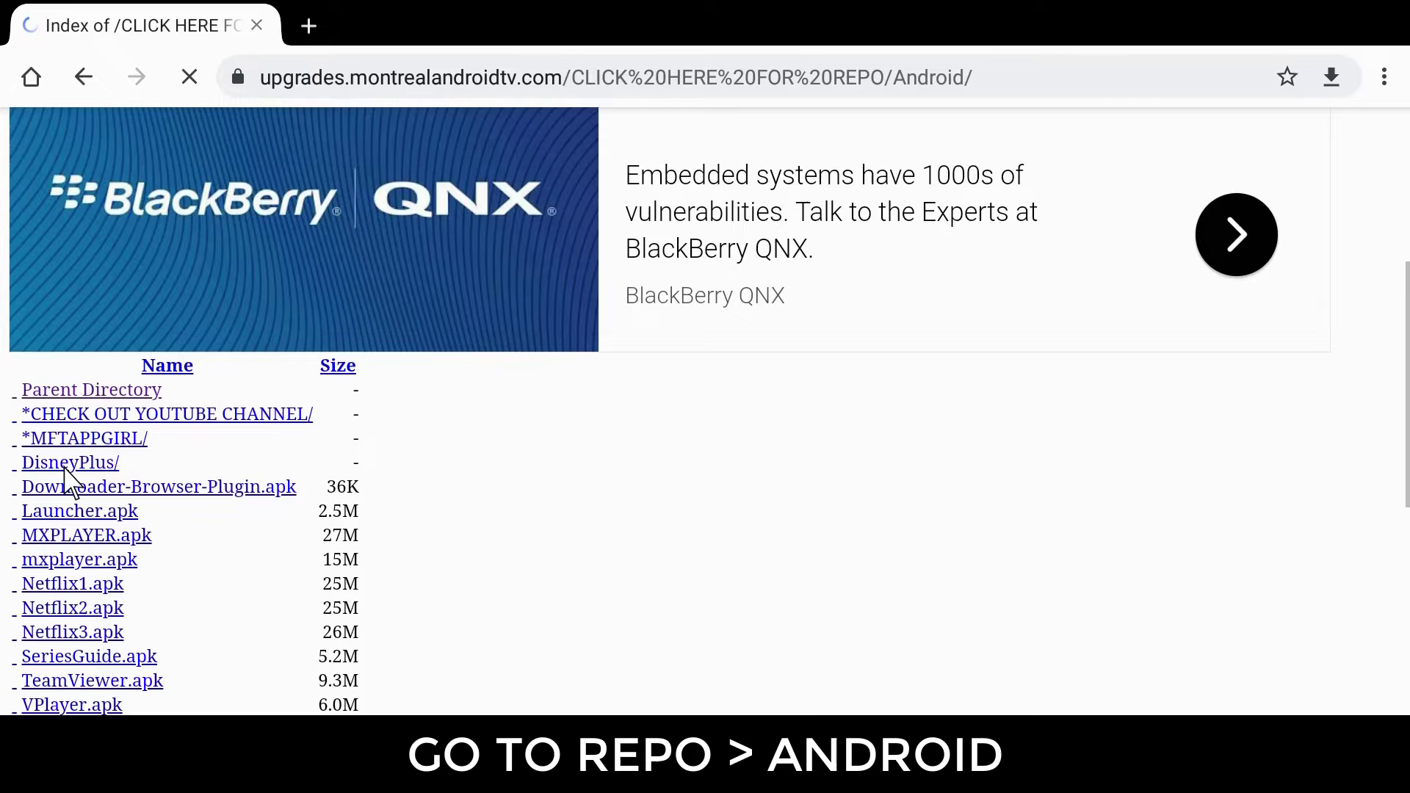
{"action": "scroll", "coordinate": [64, 471], "scroll_direction": "down", "scroll_amount": 2}
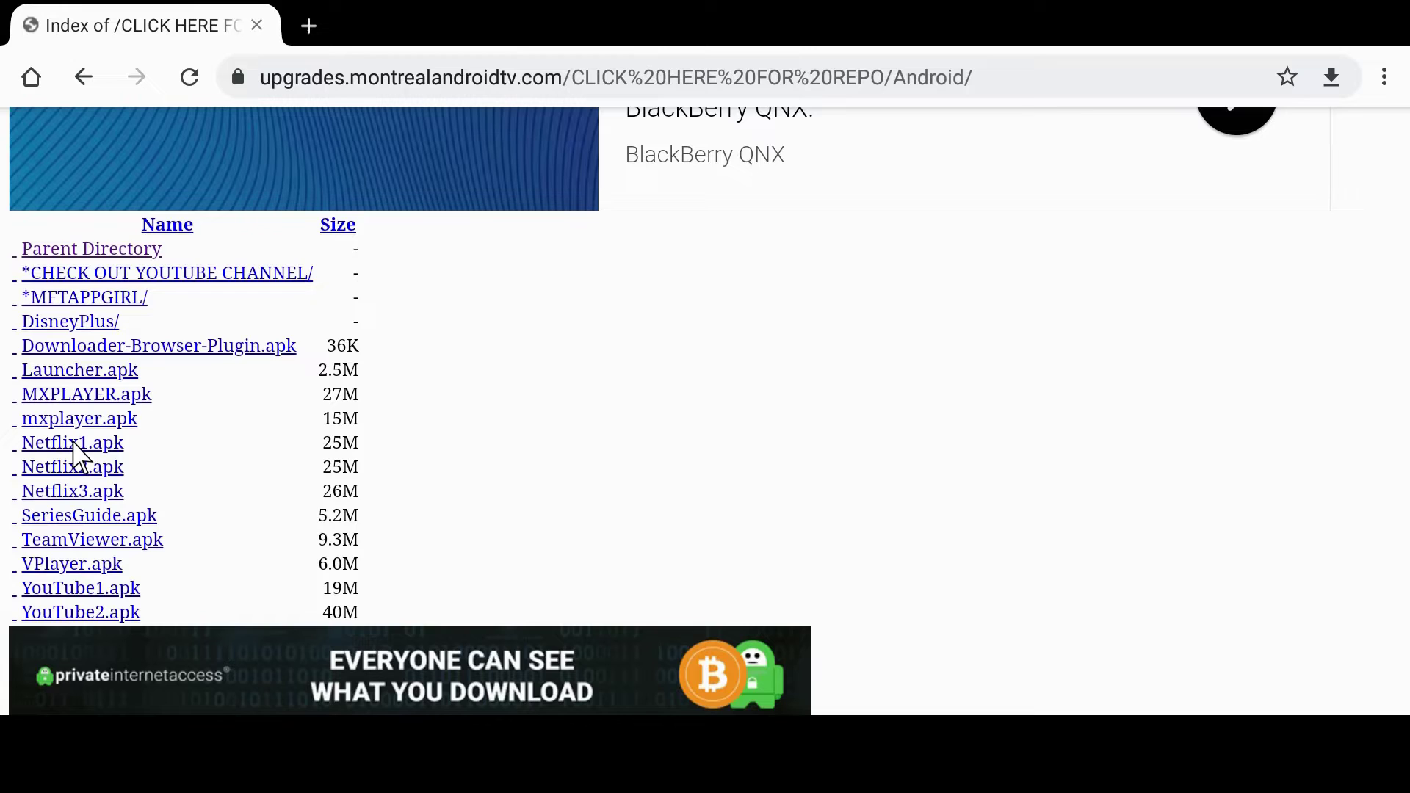
Step: Download Netflix1.apk, keep it despite the warning, and open the finished download
{"action": "left_click", "coordinate": [73, 442]}
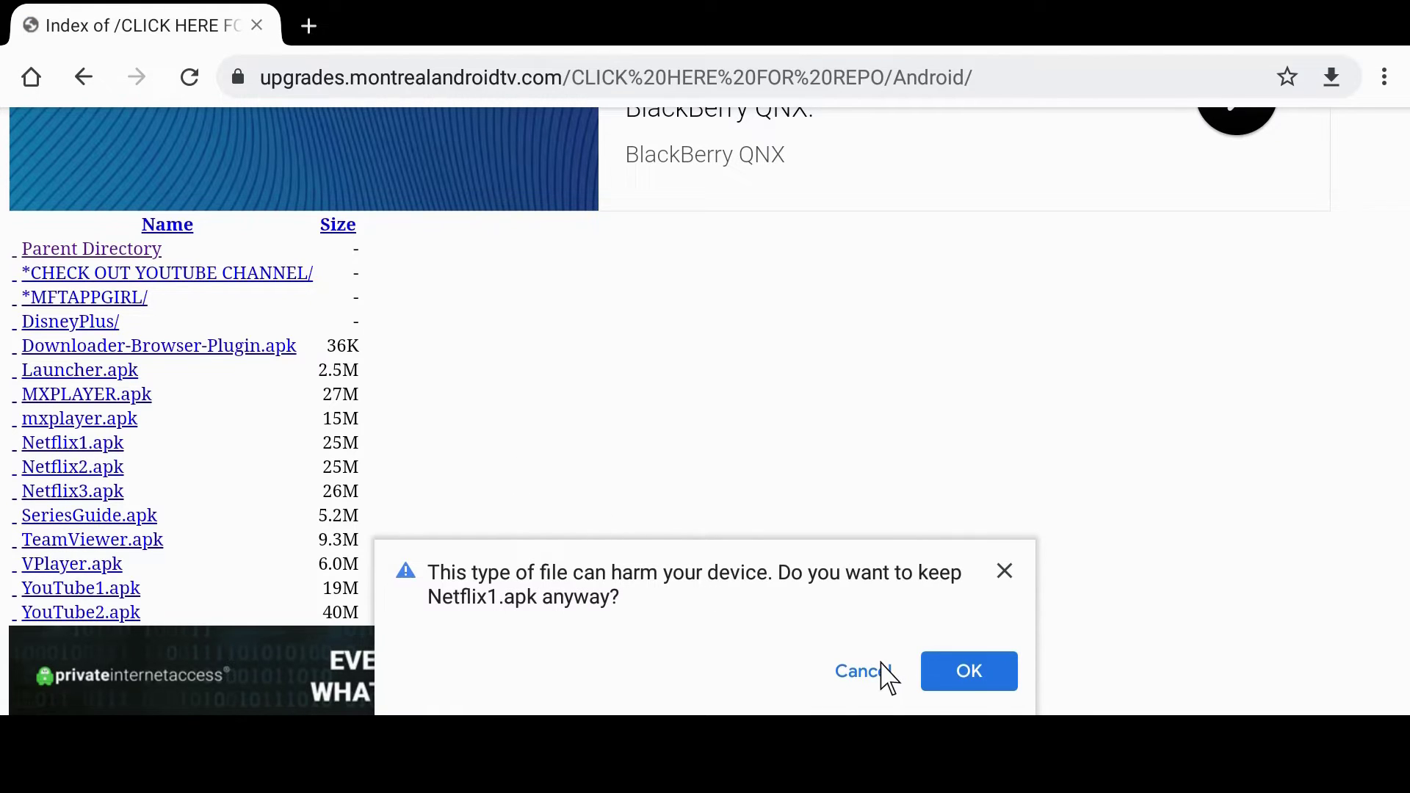
{"action": "left_click", "coordinate": [950, 663]}
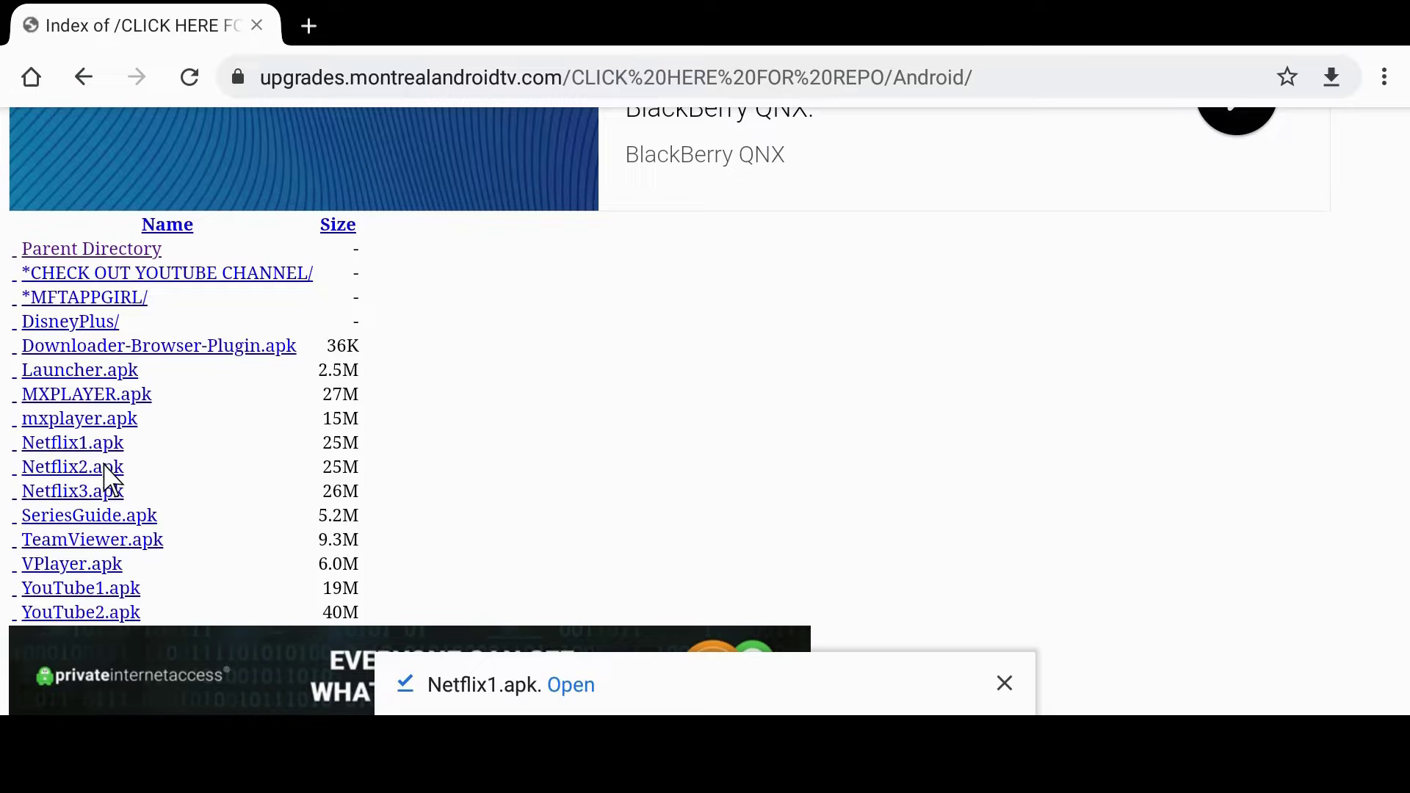
{"action": "left_click", "coordinate": [571, 687]}
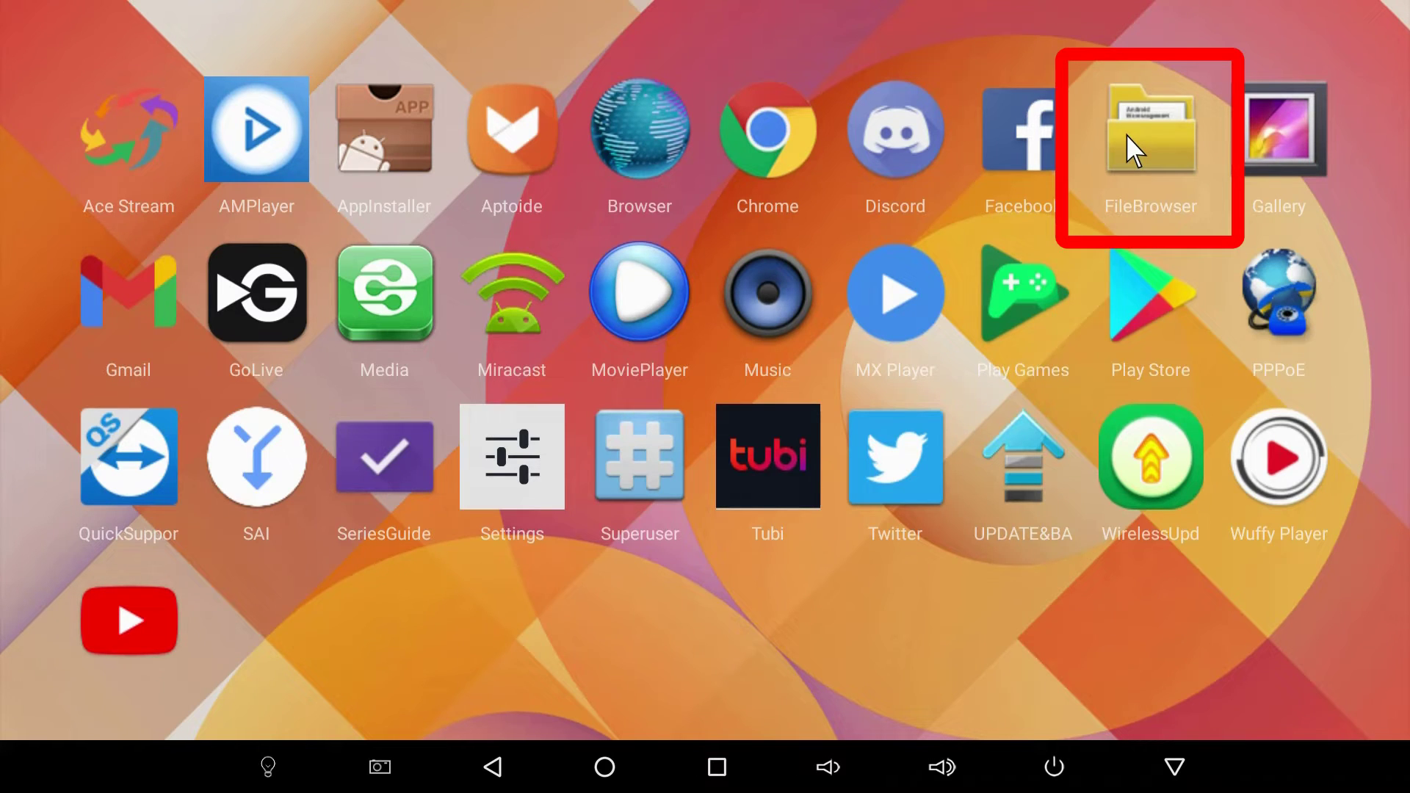
Step: In FileBrowser, open Local Disk > Download > Netflix1.apk to bring up its installer
{"action": "left_click", "coordinate": [1126, 133]}
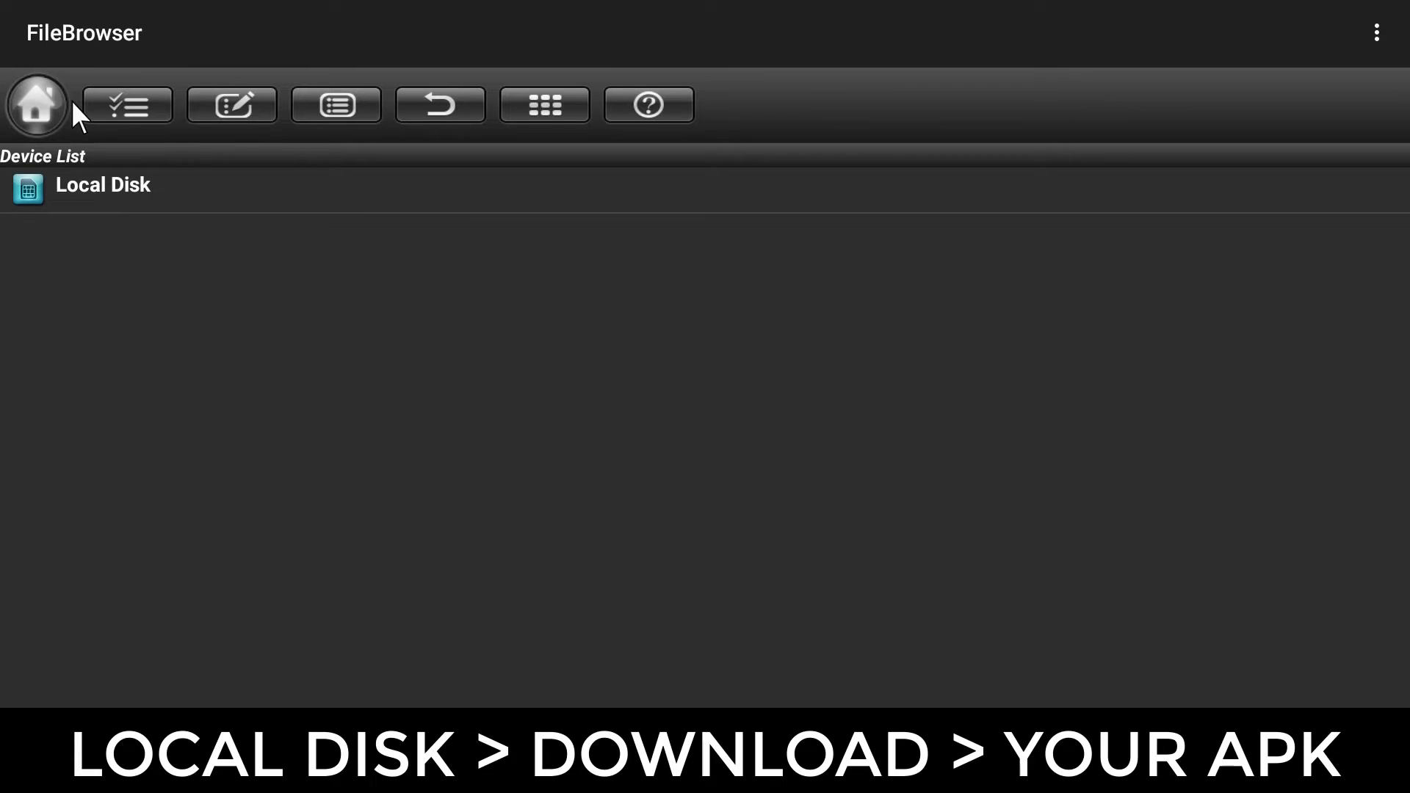
{"action": "left_click", "coordinate": [67, 185]}
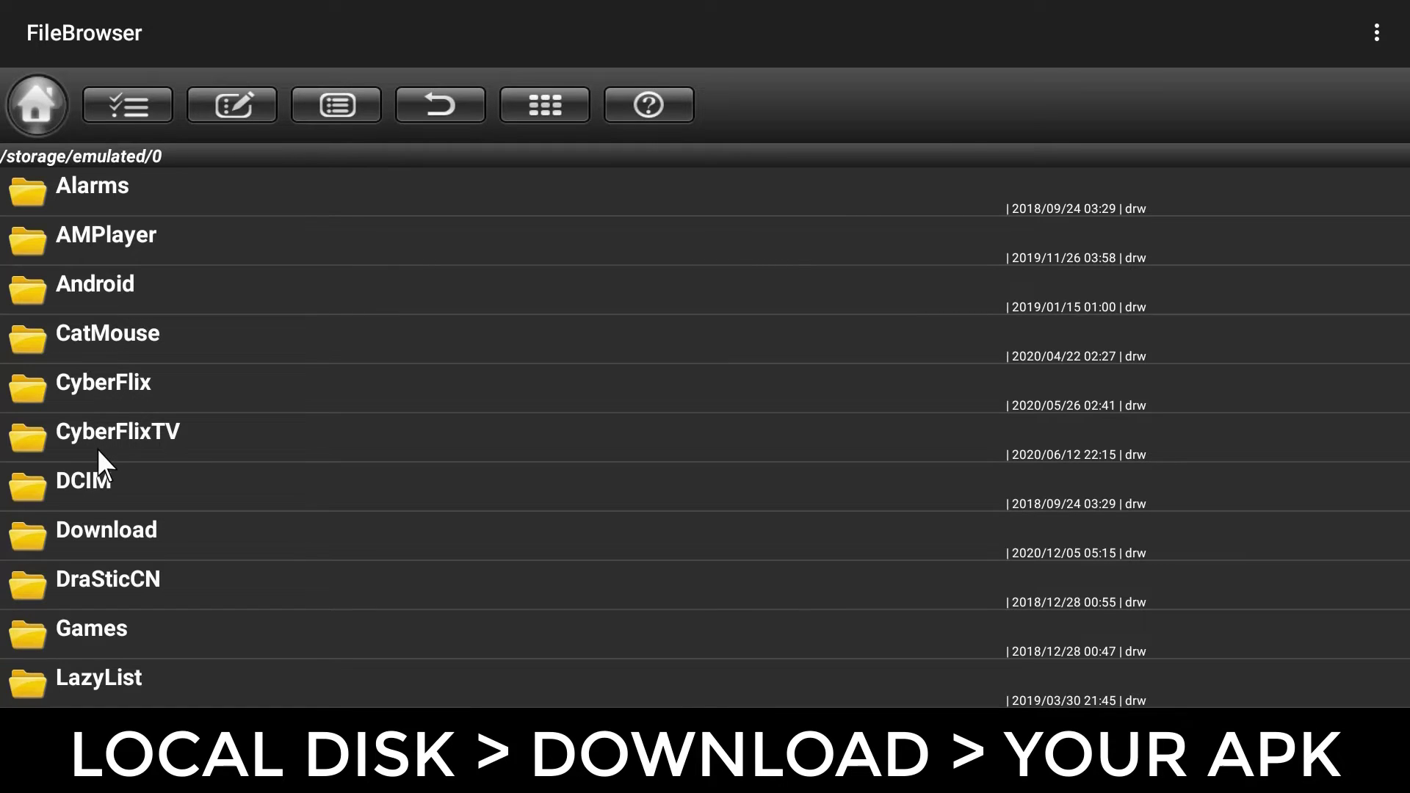
{"action": "left_click", "coordinate": [86, 528]}
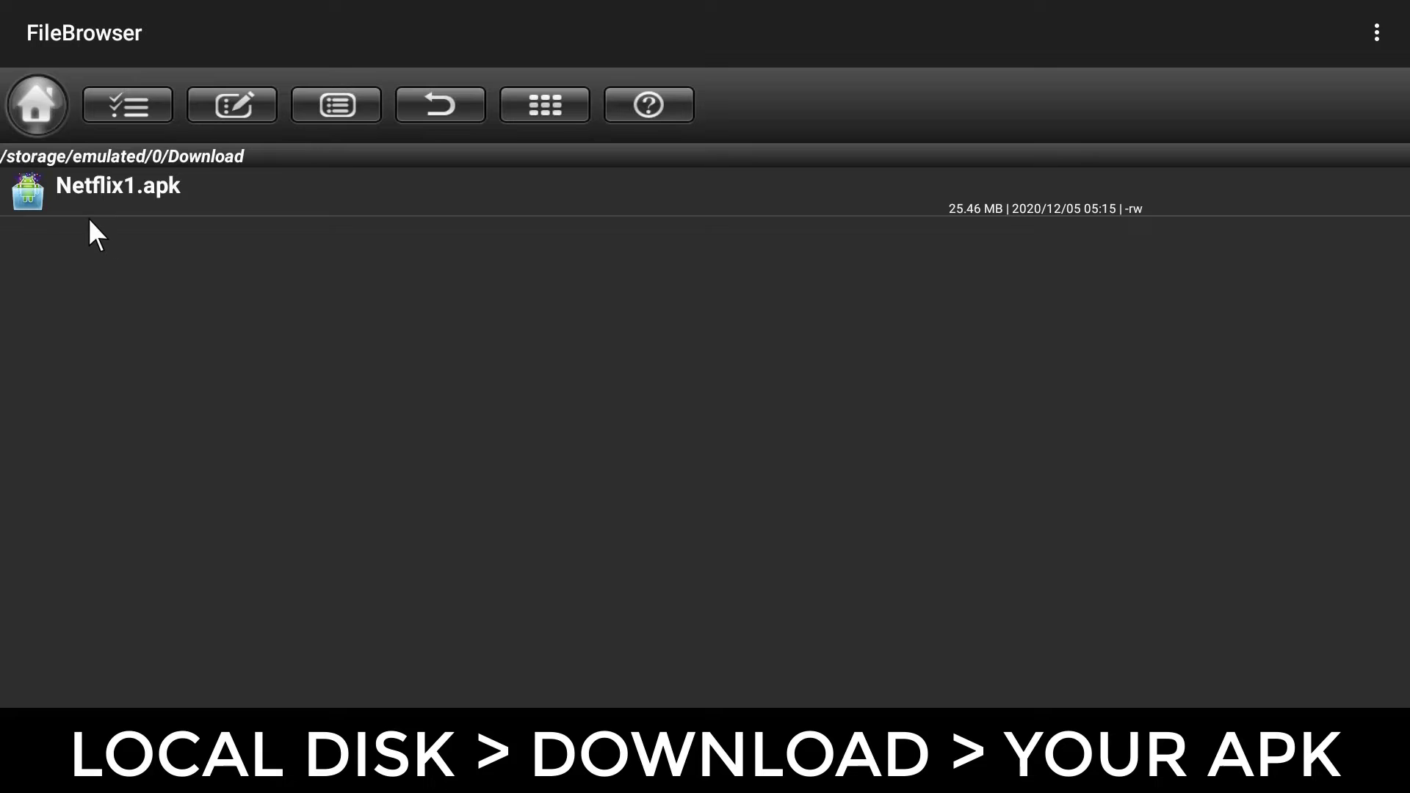
{"action": "left_click", "coordinate": [119, 188]}
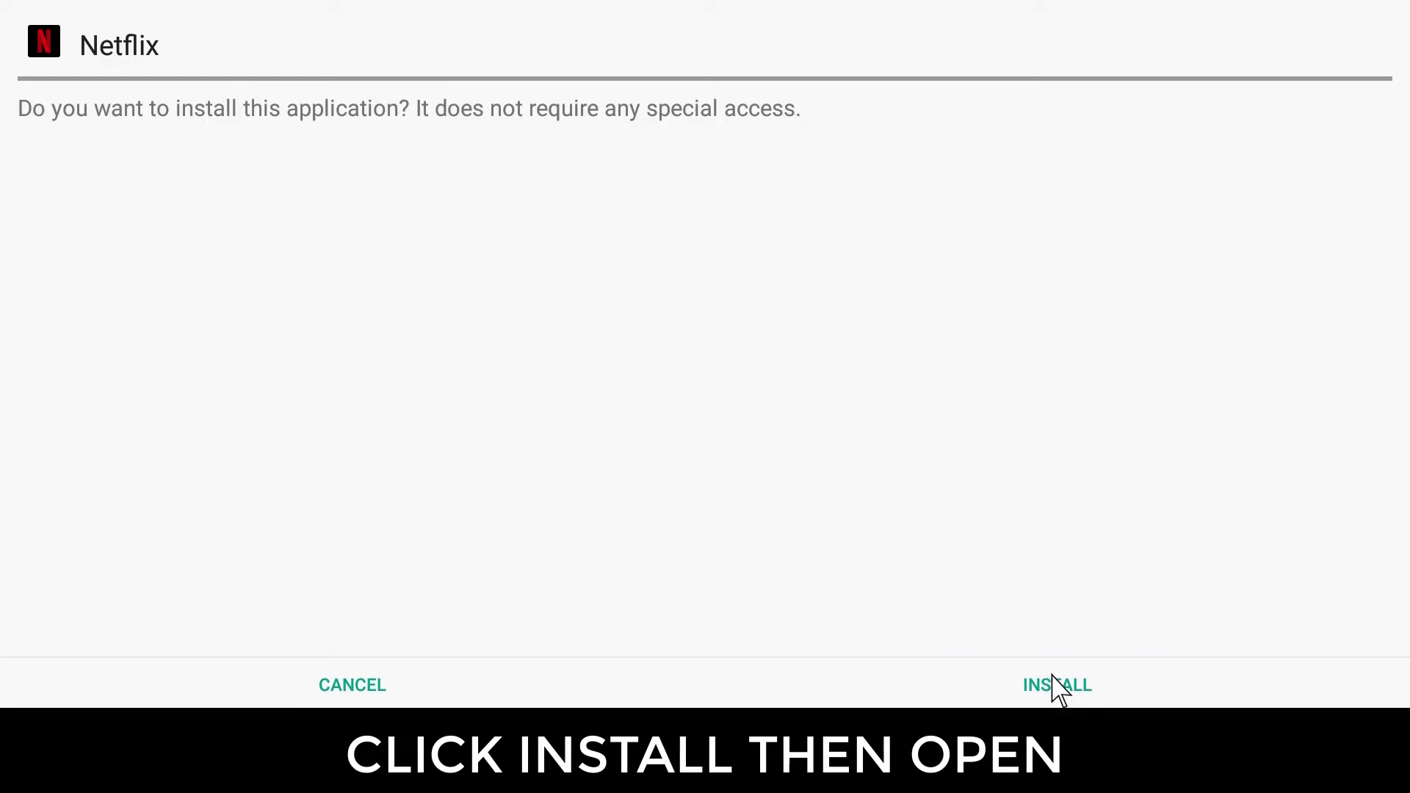
Step: Confirm INSTALL on the Netflix install prompt
{"action": "left_click", "coordinate": [1058, 685]}
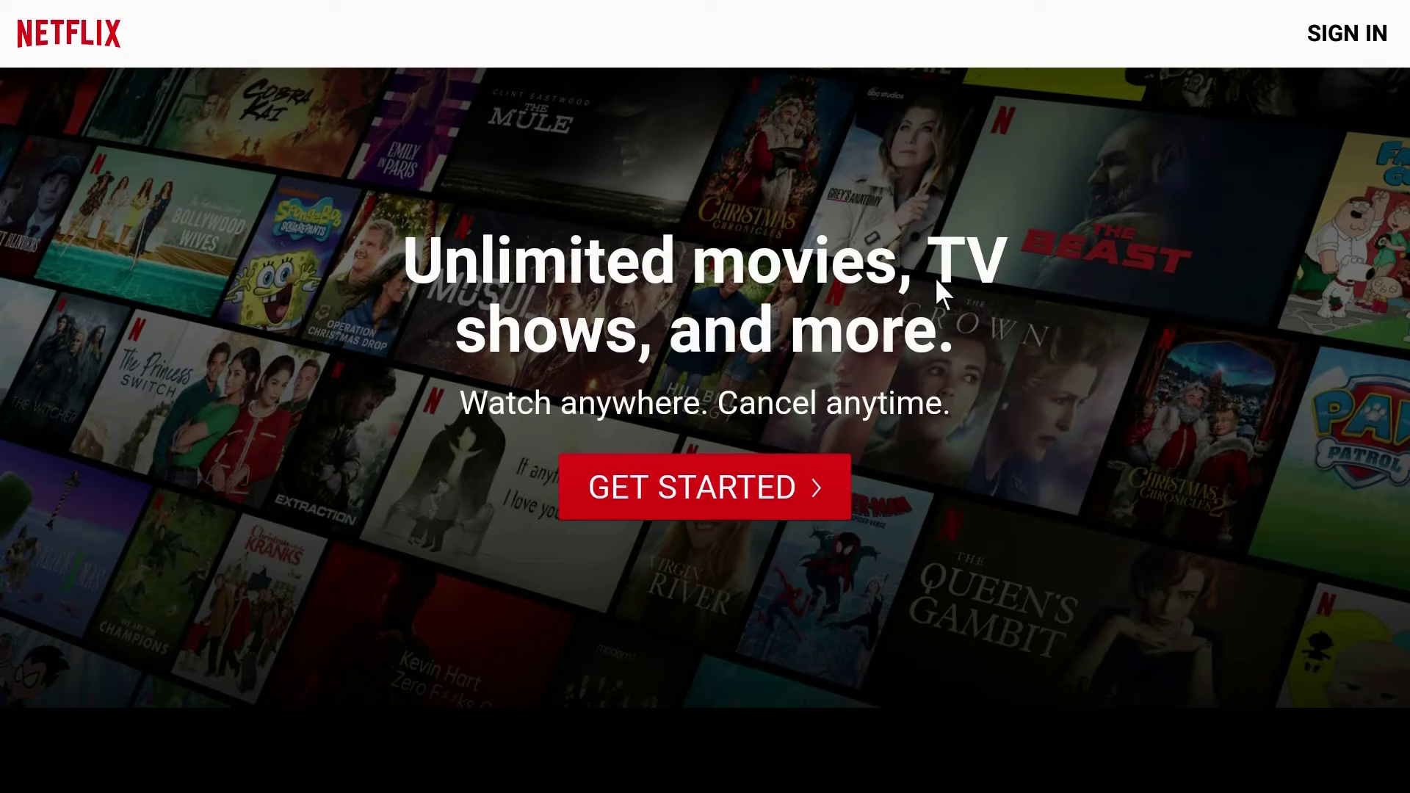
Step: Go to the Netflix sign-in page, then open The Karate Kid's details
{"action": "left_click", "coordinate": [1360, 38]}
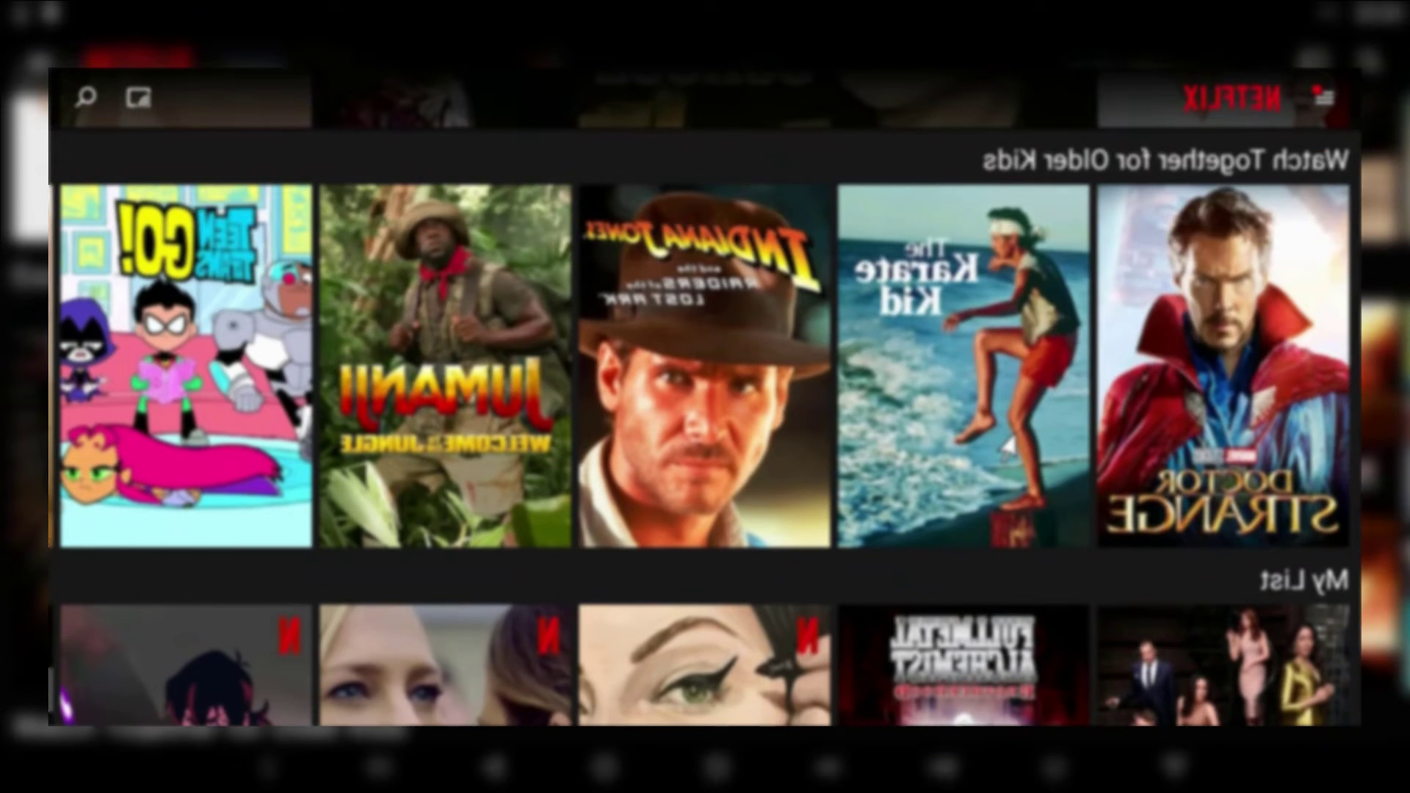
{"action": "left_click", "coordinate": [1008, 444]}
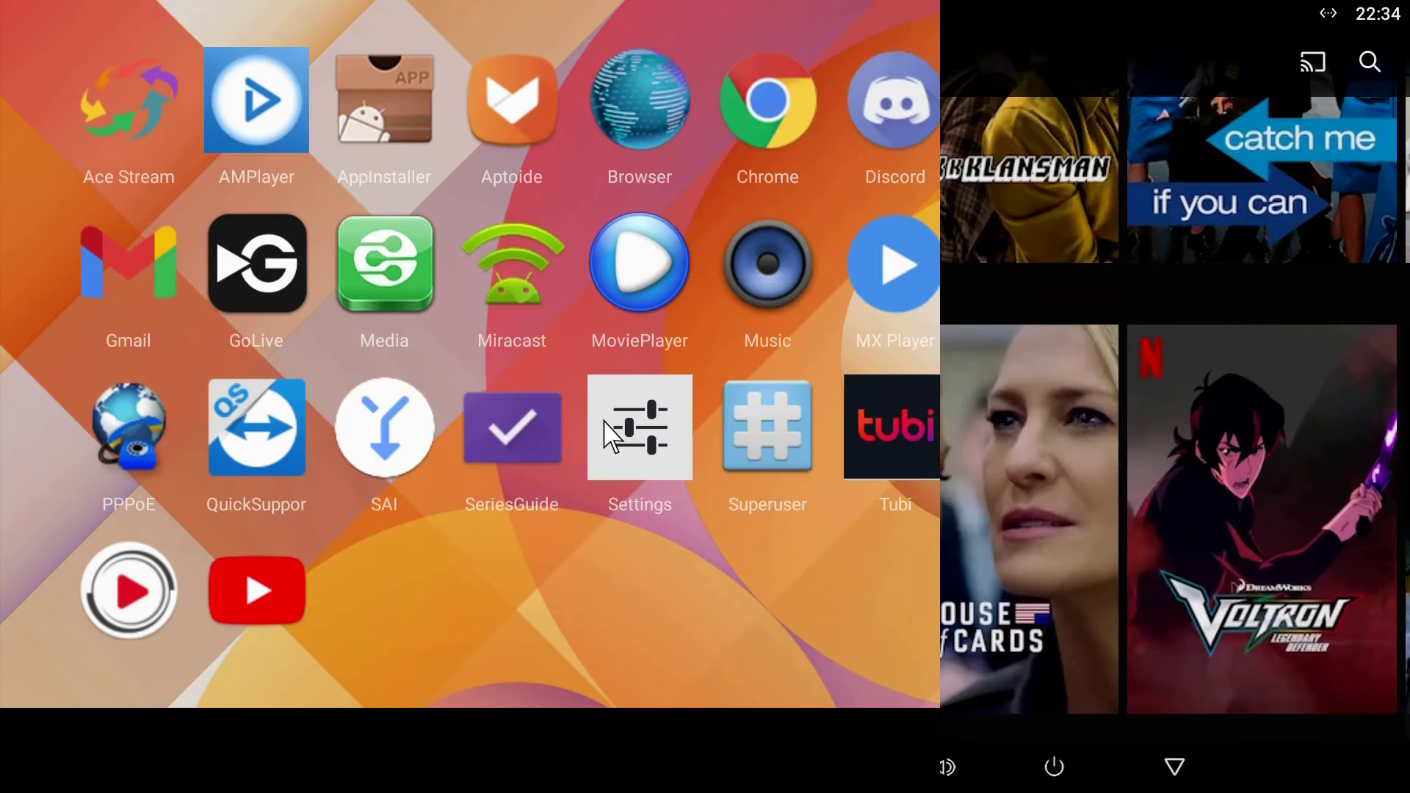
Step: In Settings > Apps, select Netflix under downloaded apps and choose Uninstall
{"action": "left_click", "coordinate": [633, 598]}
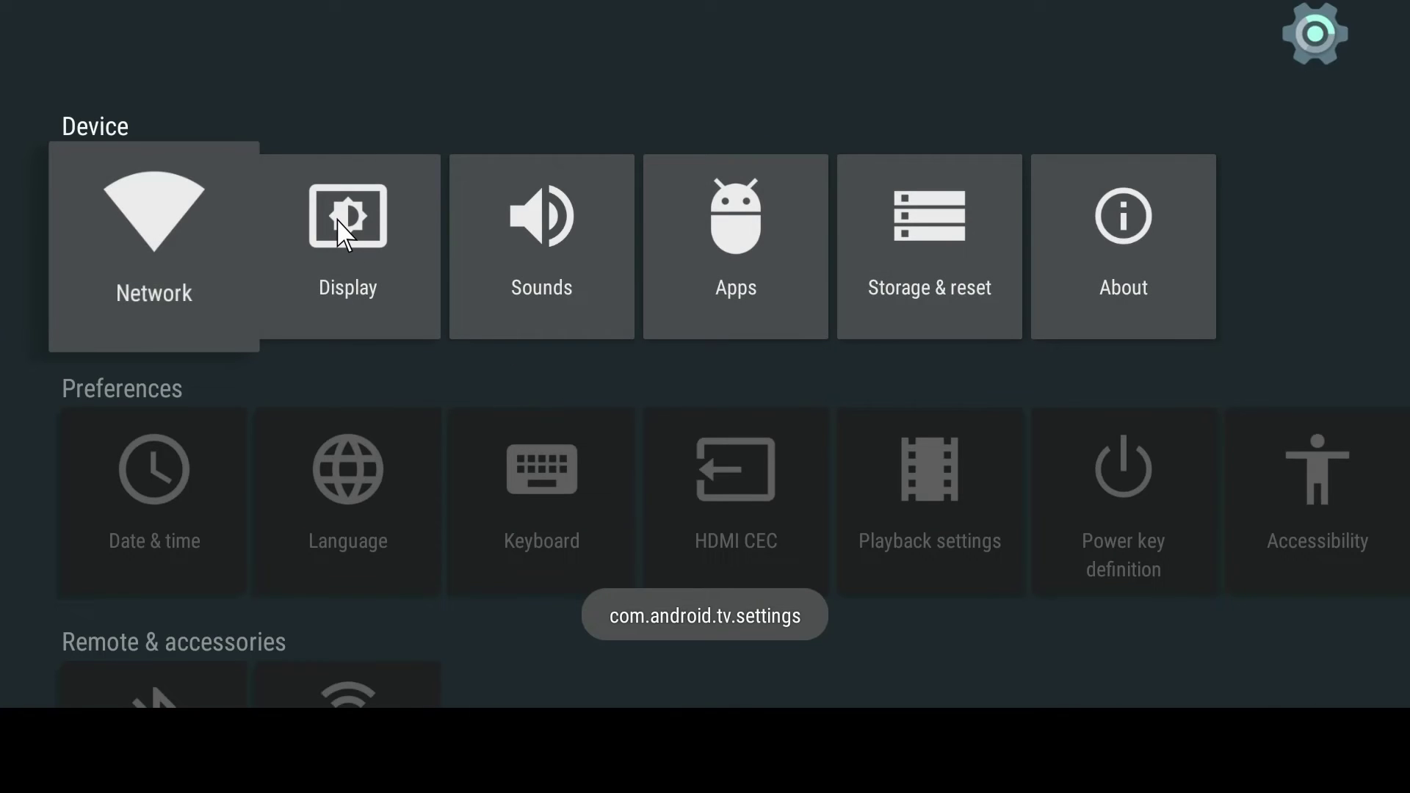
{"action": "key", "text": "Right"}
{"action": "key", "text": "Right"}
{"action": "key", "text": "Right"}
{"action": "key", "text": "Right"}
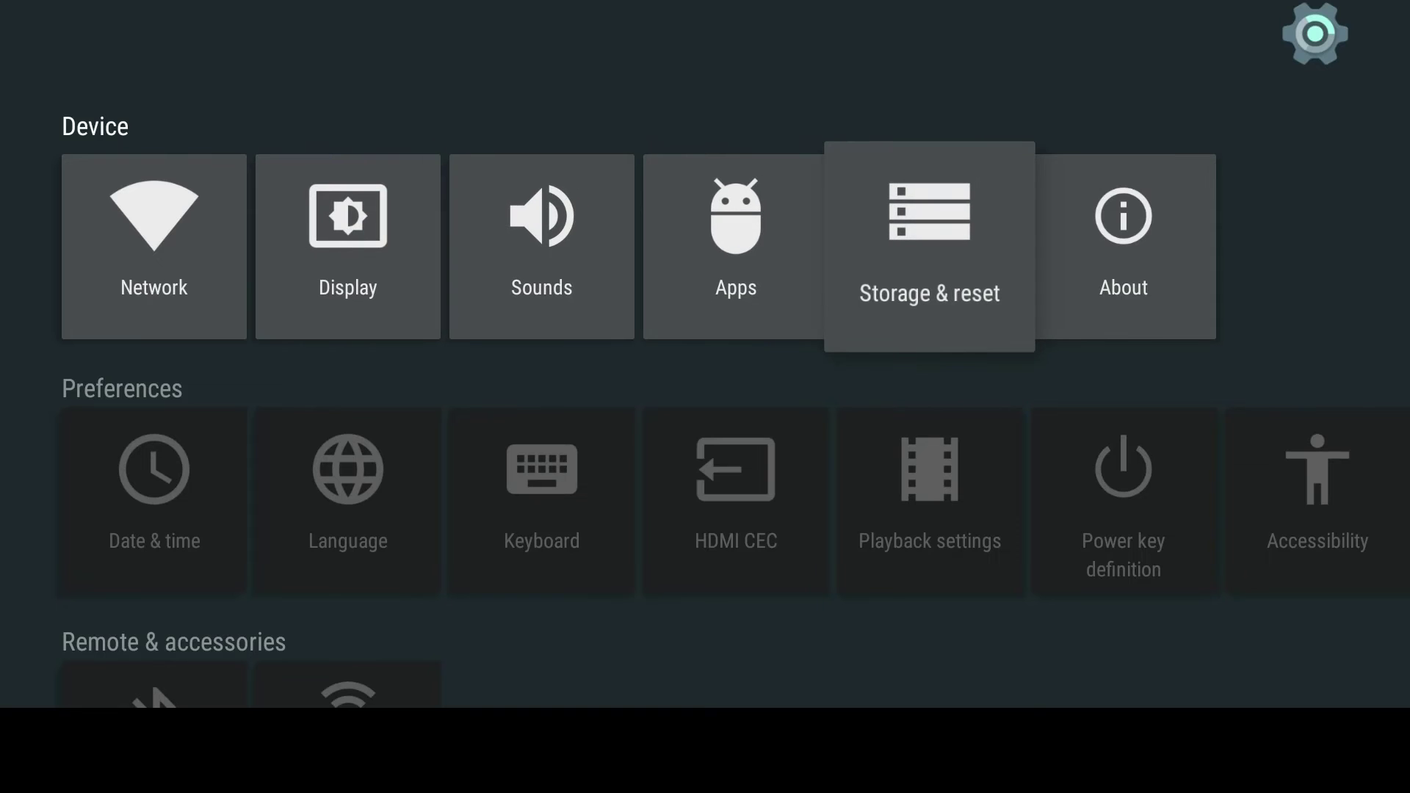
{"action": "key", "text": "Left"}
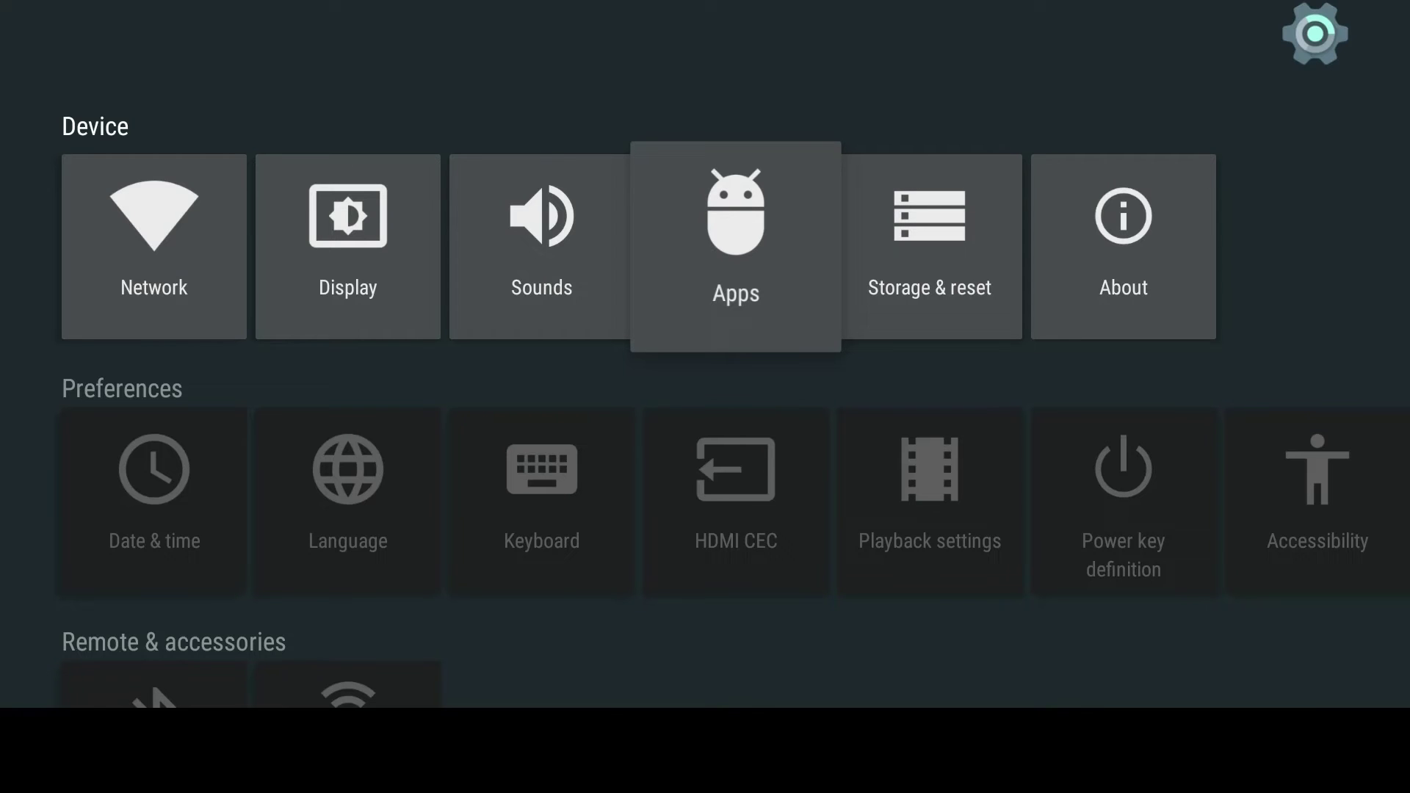
{"action": "key", "text": "Return"}
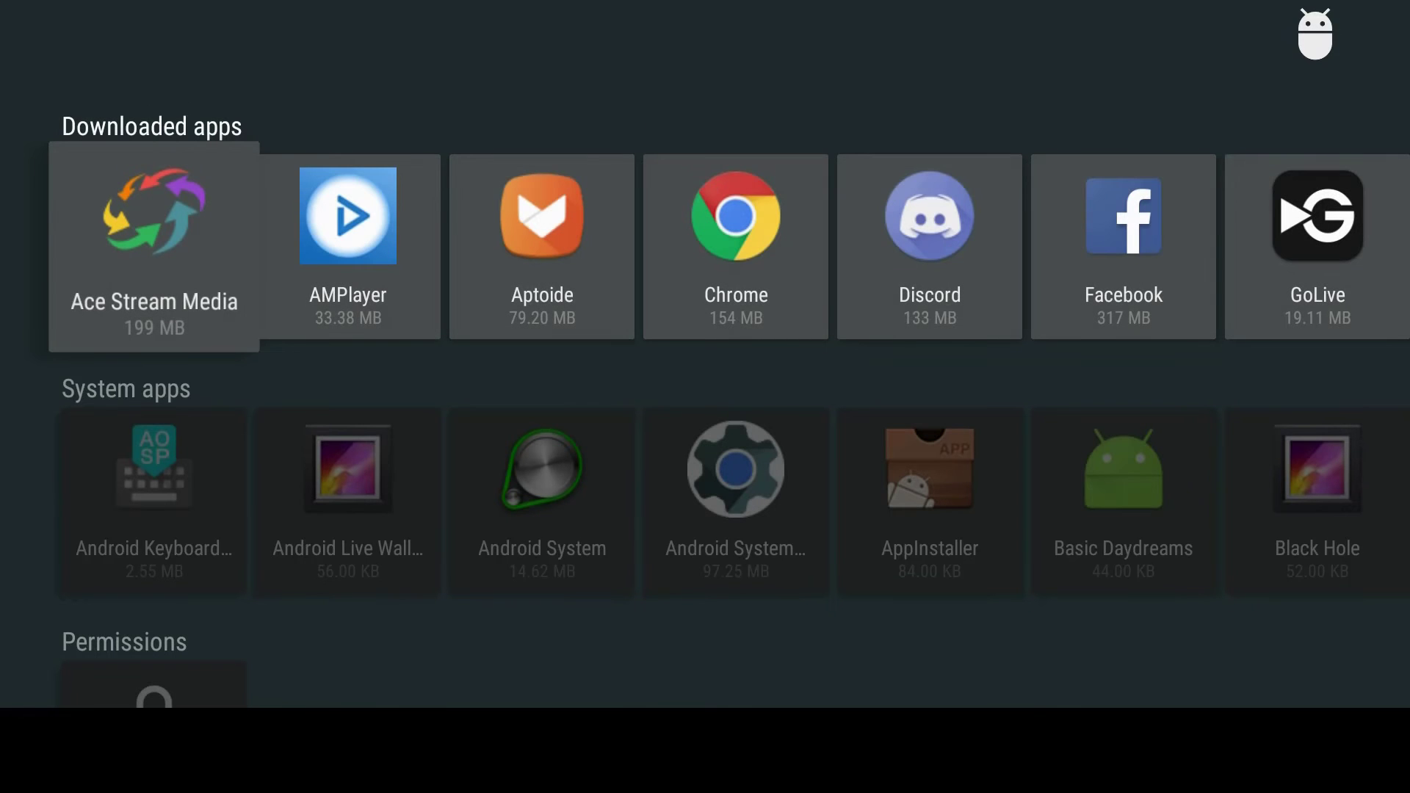
{"action": "key", "text": "Right"}
{"action": "key", "text": "Right"}
{"action": "key", "text": "Right"}
{"action": "key", "text": "Right"}
{"action": "key", "text": "Right"}
{"action": "key", "text": "Right"}
{"action": "key", "text": "Right"}
{"action": "key", "text": "Right"}
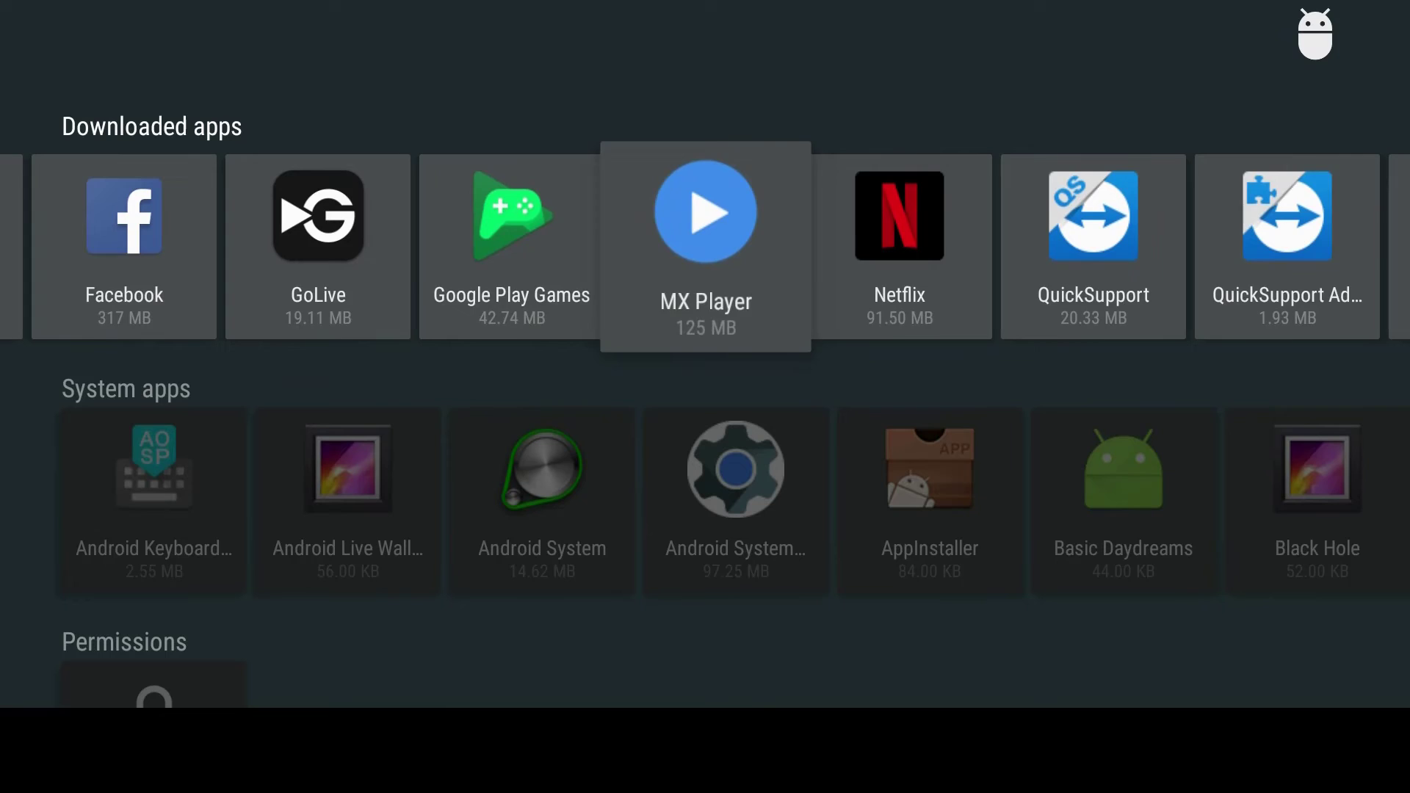
{"action": "key", "text": "Right"}
{"action": "key", "text": "Return"}
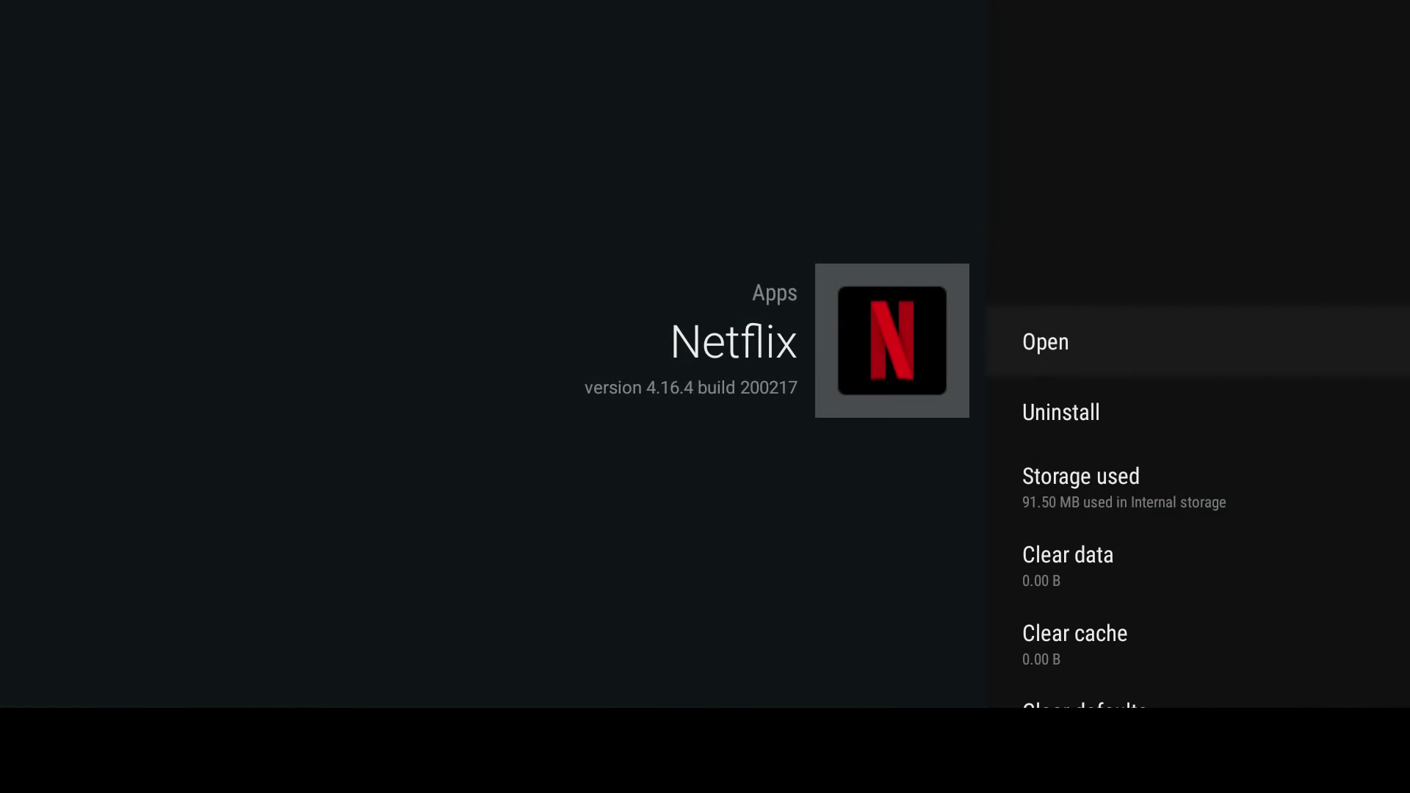
{"action": "key", "text": "Down"}
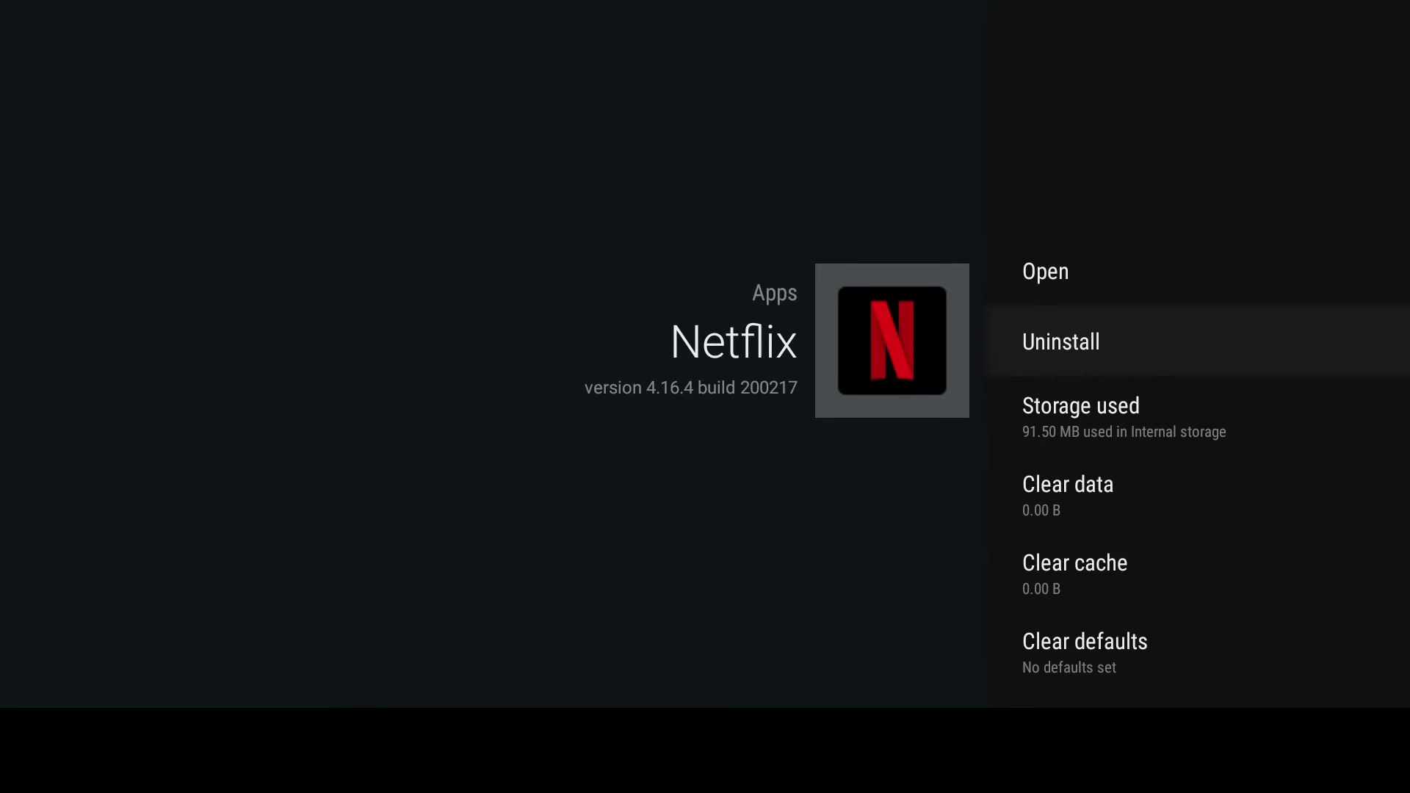
{"action": "key", "text": "Return"}
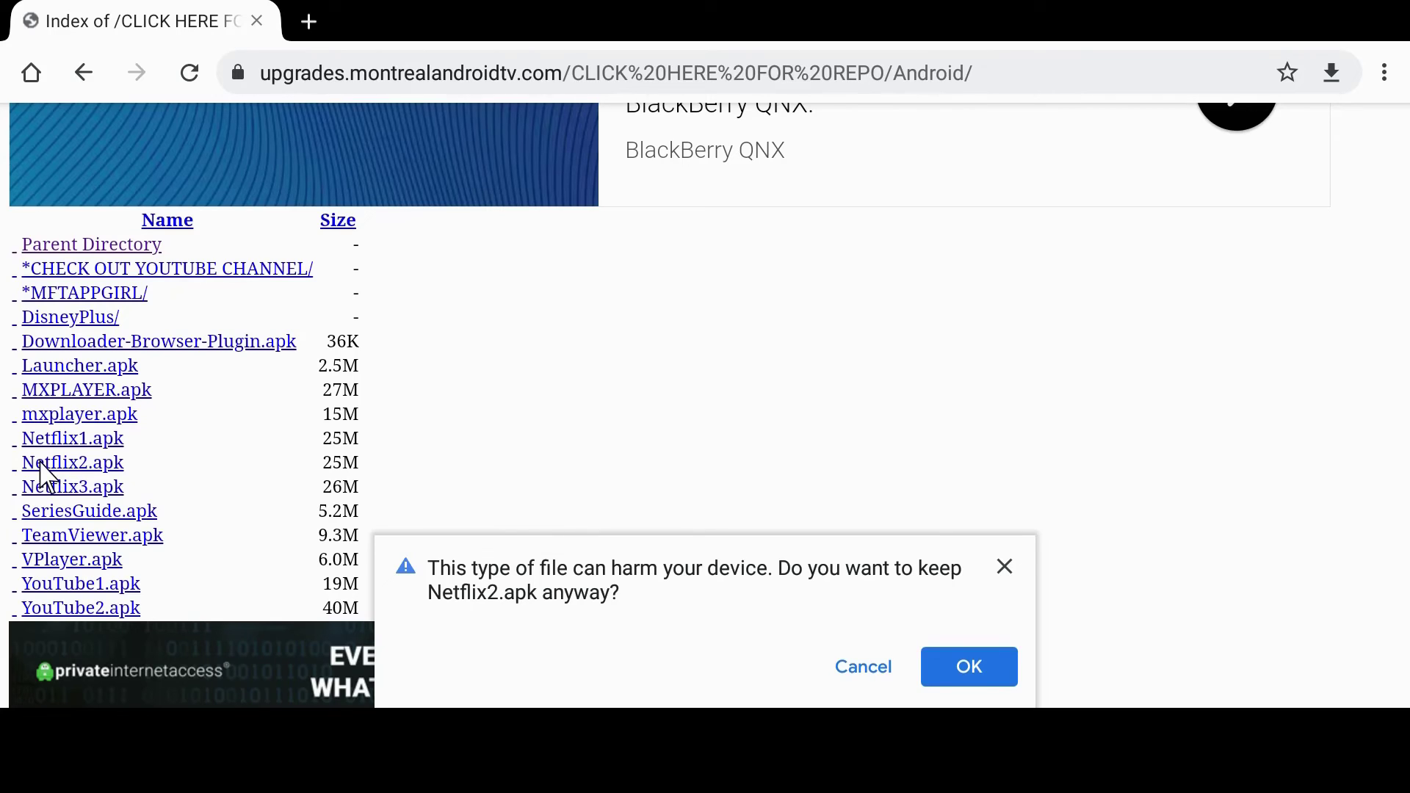
Step: Keep the Netflix2.apk download despite the warning, open it, and install Netflix
{"action": "left_click", "coordinate": [971, 670]}
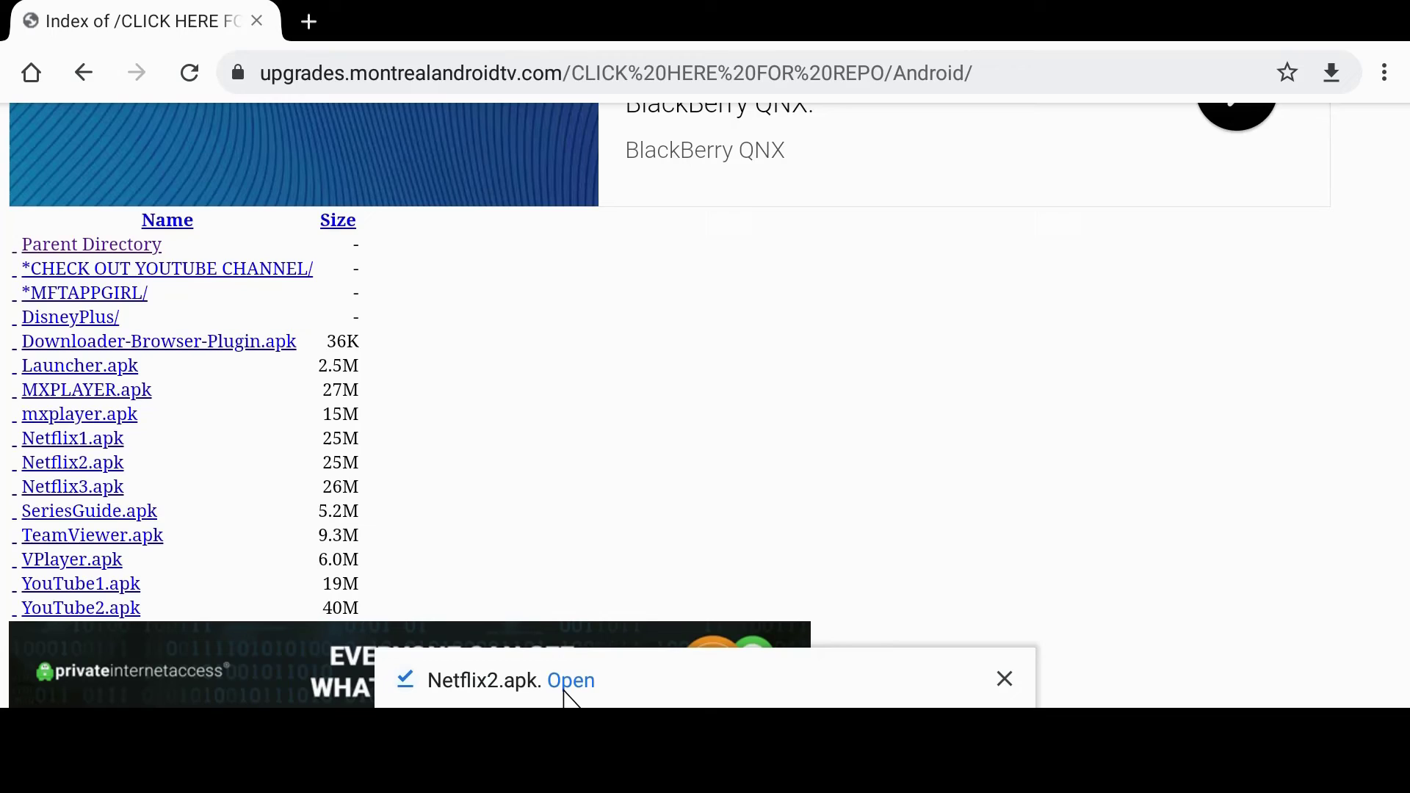
{"action": "left_click", "coordinate": [570, 683]}
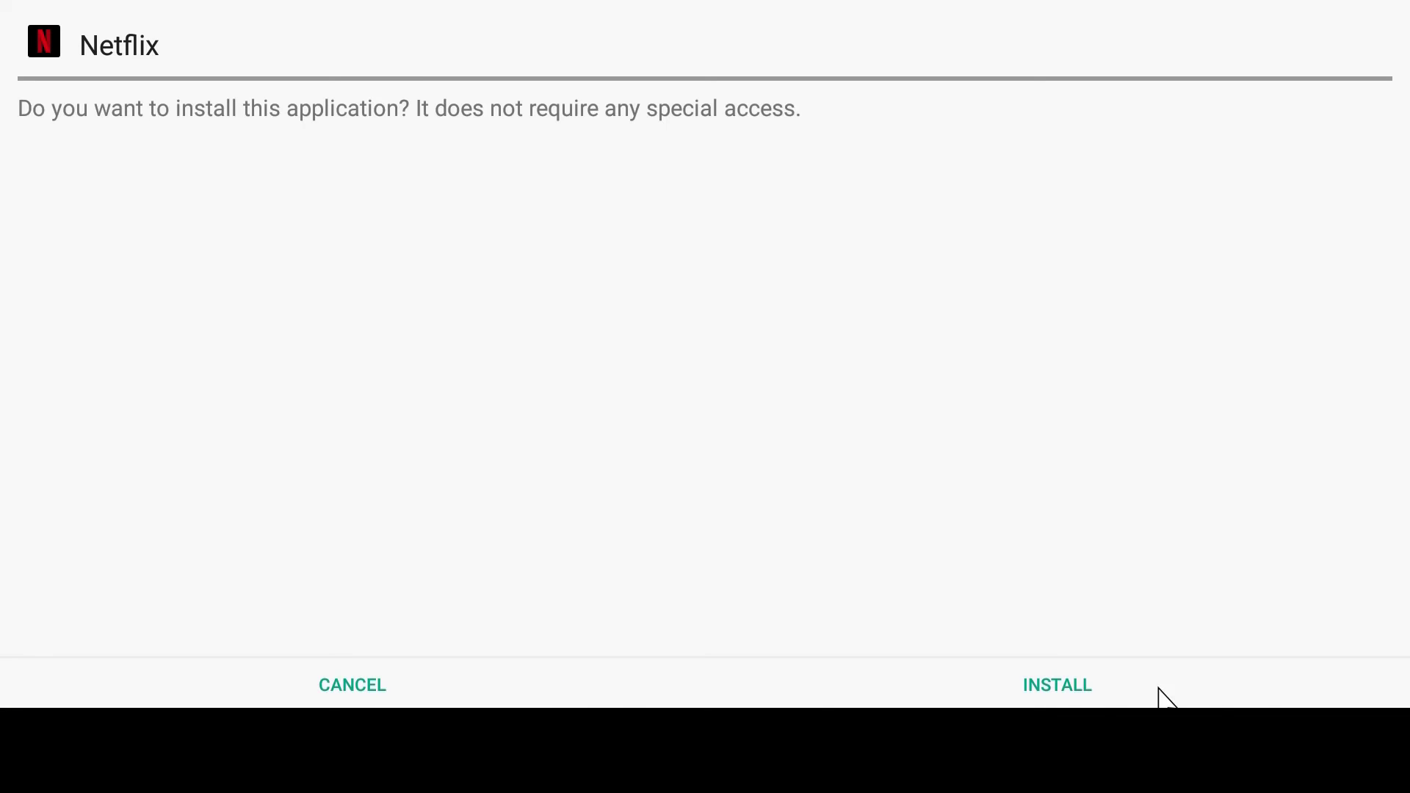
{"action": "left_click", "coordinate": [1136, 688]}
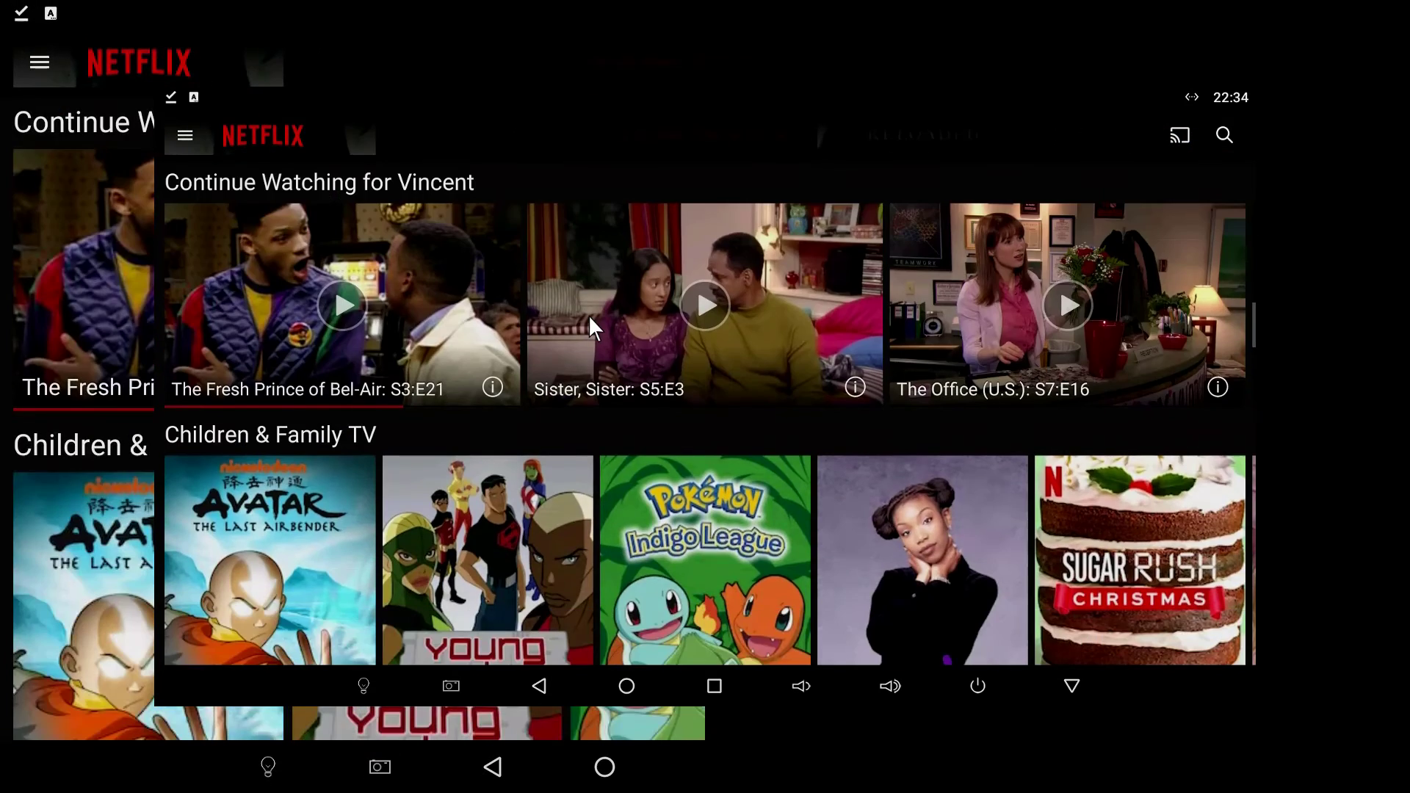
Step: Scroll the Netflix home feed past Anime Series and New Releases to Award-Winning Films
{"action": "scroll", "coordinate": [589, 315], "scroll_direction": "down", "scroll_amount": 5}
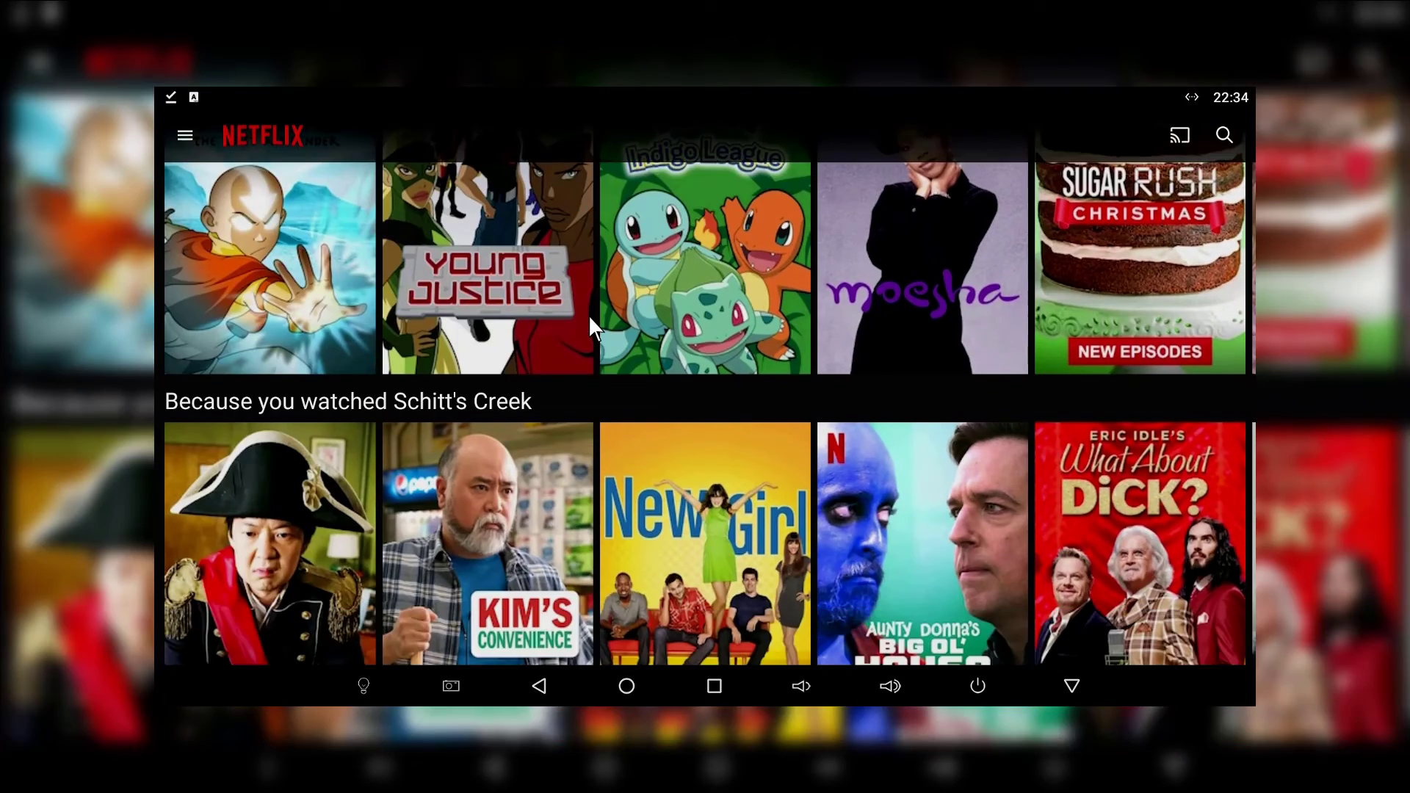
{"action": "scroll", "coordinate": [589, 315], "scroll_direction": "down", "scroll_amount": 10}
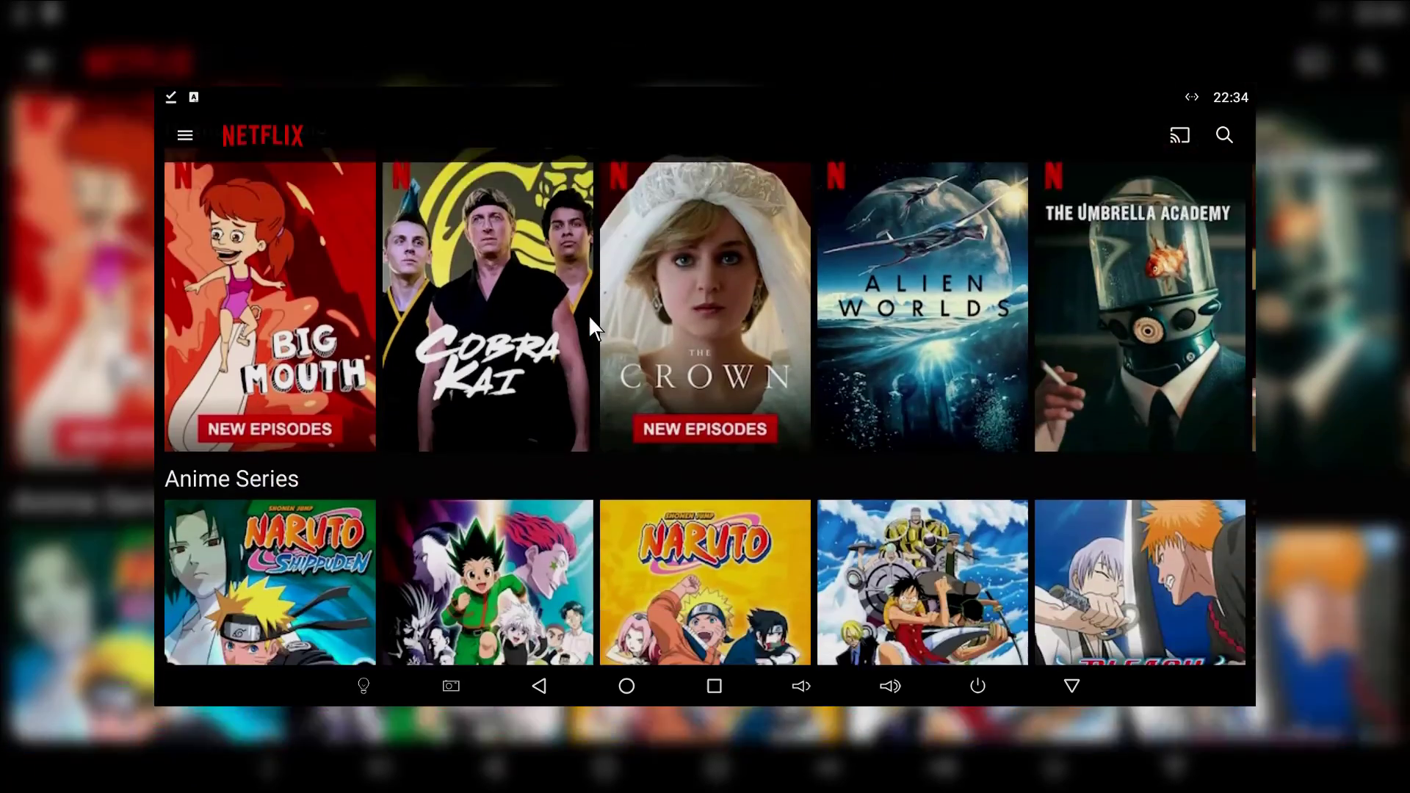
{"action": "scroll", "coordinate": [589, 316], "scroll_direction": "down", "scroll_amount": 10}
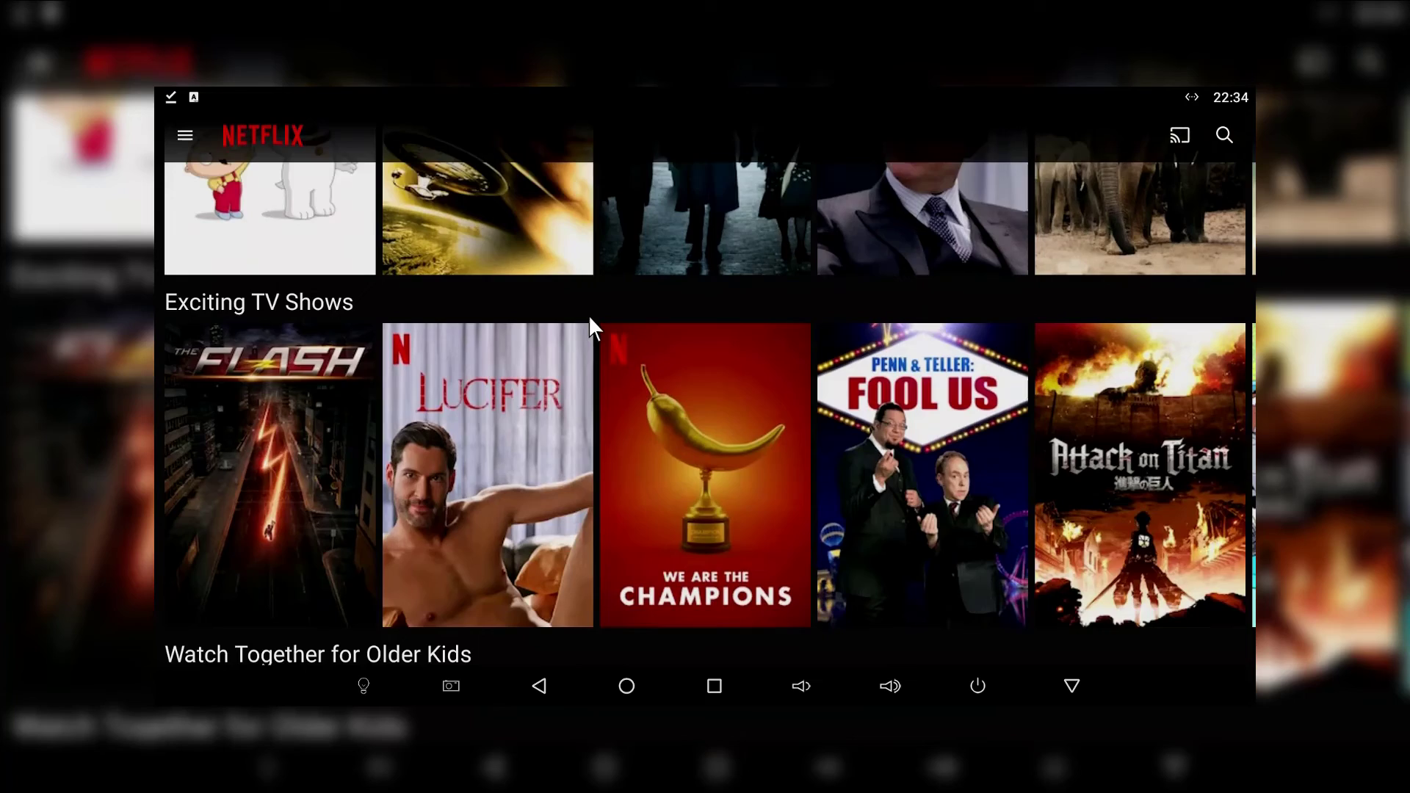
{"action": "scroll", "coordinate": [588, 314], "scroll_direction": "down", "scroll_amount": 5}
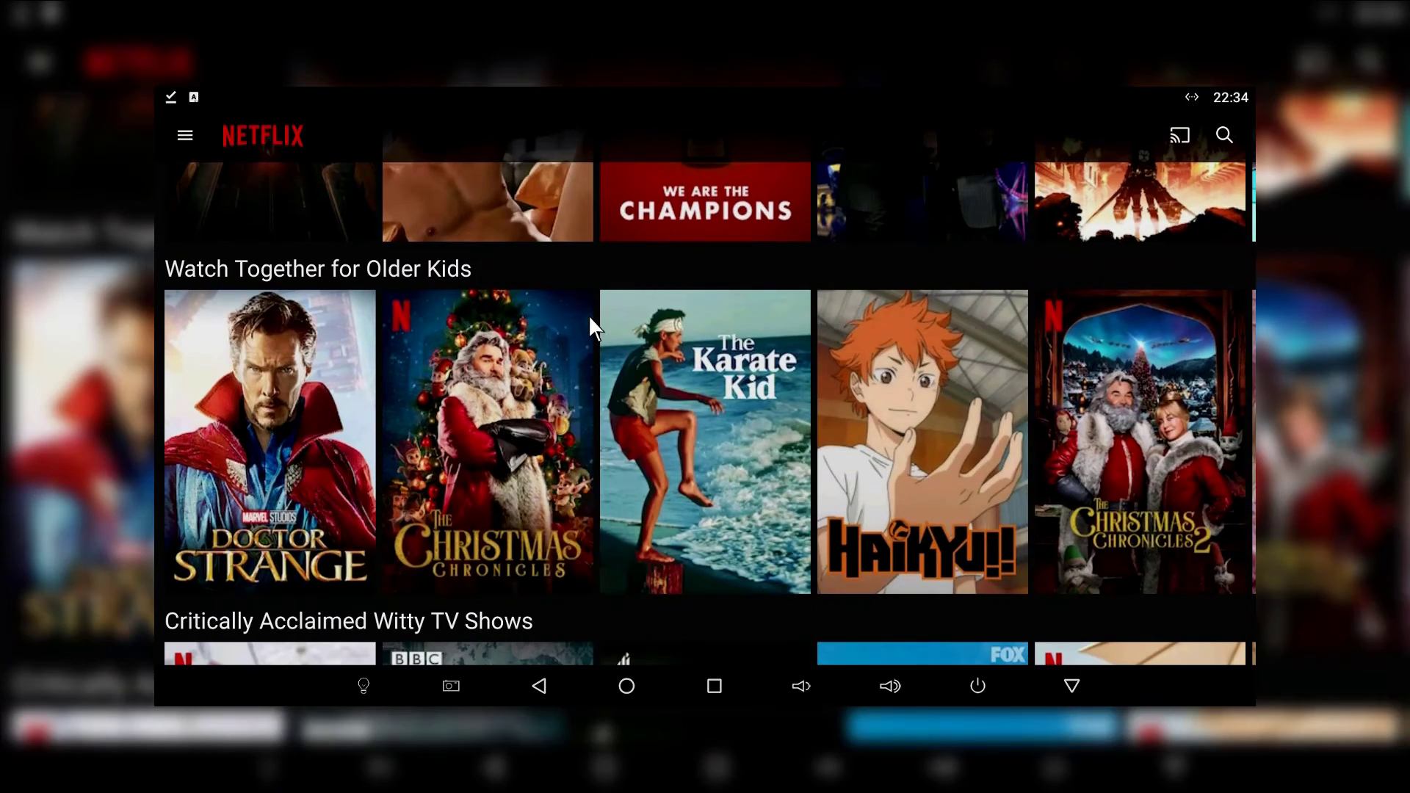
{"action": "scroll", "coordinate": [589, 315], "scroll_direction": "down", "scroll_amount": 3}
{"action": "scroll", "coordinate": [590, 318], "scroll_direction": "down", "scroll_amount": 3}
{"action": "scroll", "coordinate": [589, 317], "scroll_direction": "down", "scroll_amount": 3}
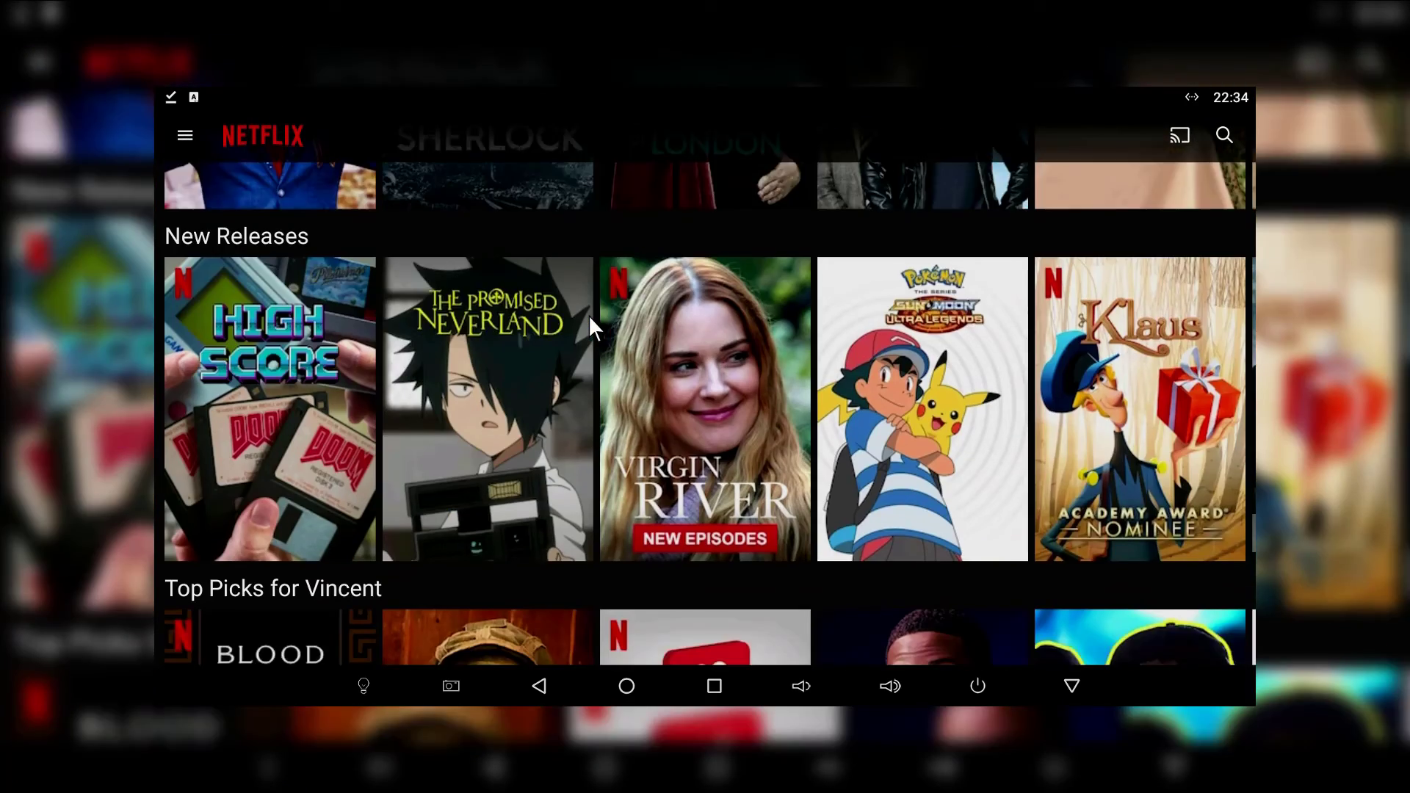
{"action": "scroll", "coordinate": [588, 316], "scroll_direction": "down", "scroll_amount": 9}
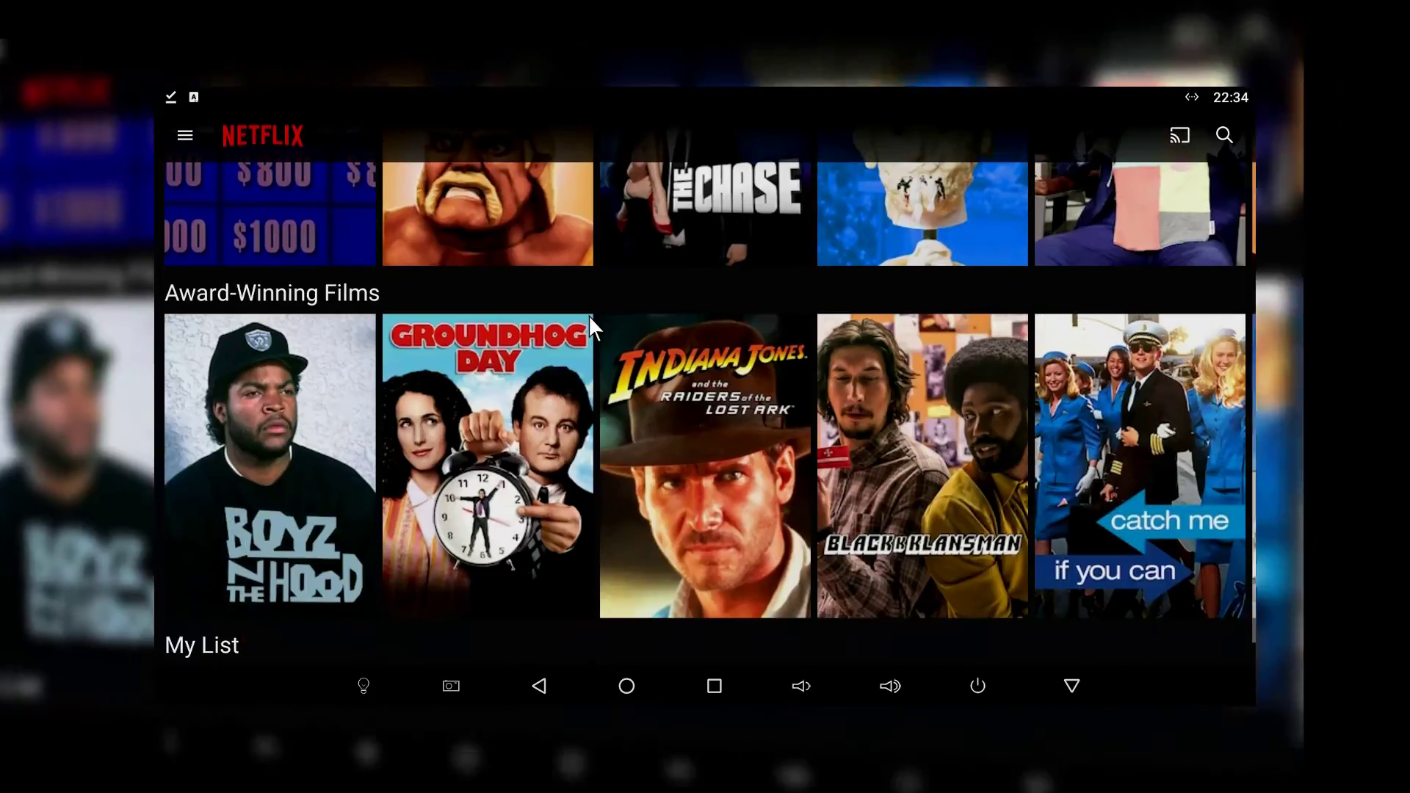